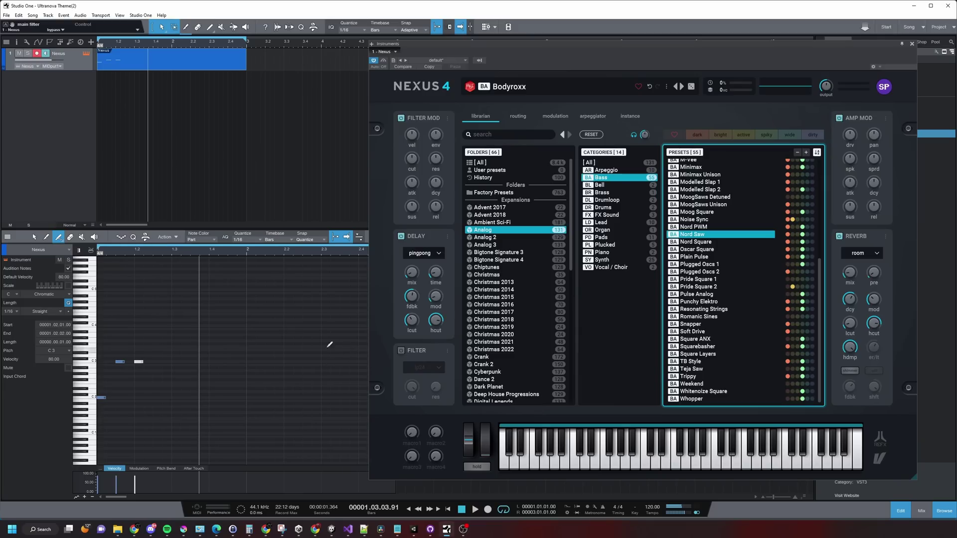
Step: Add a C 3 note at beat 3 of bar 1 in the Nexus part and play the pattern
key(Page_Down)
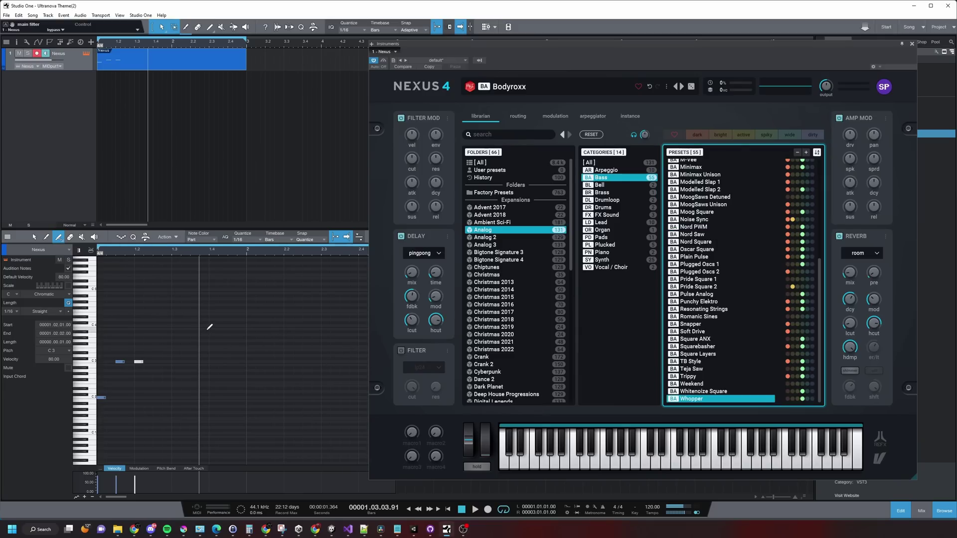
click(179, 362)
key(space)
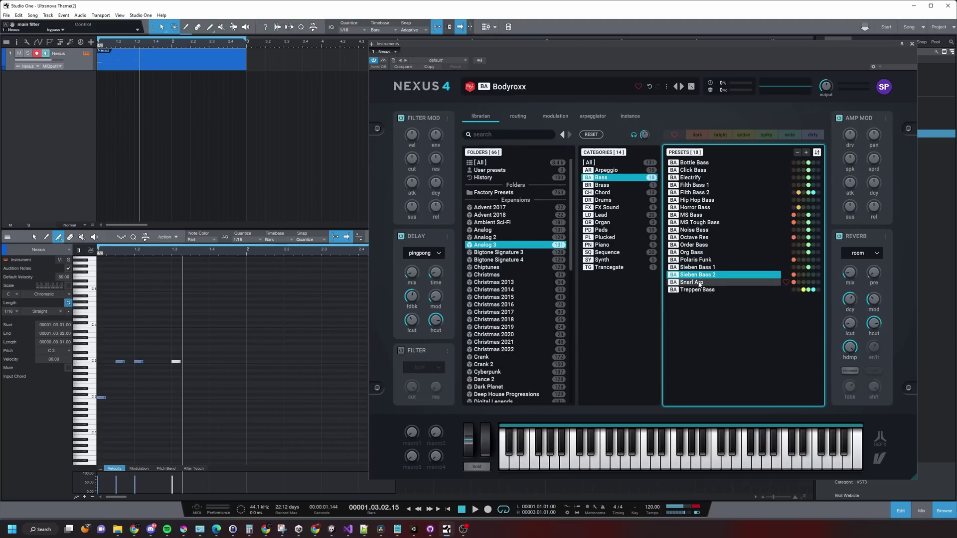
Step: Audition Analog 3 bass presets such as Snarl Arp, Treppen Bass and Sieben Bass 1, and load the Mashed bass preset from Synthwave 2
click(699, 283)
click(700, 290)
click(699, 267)
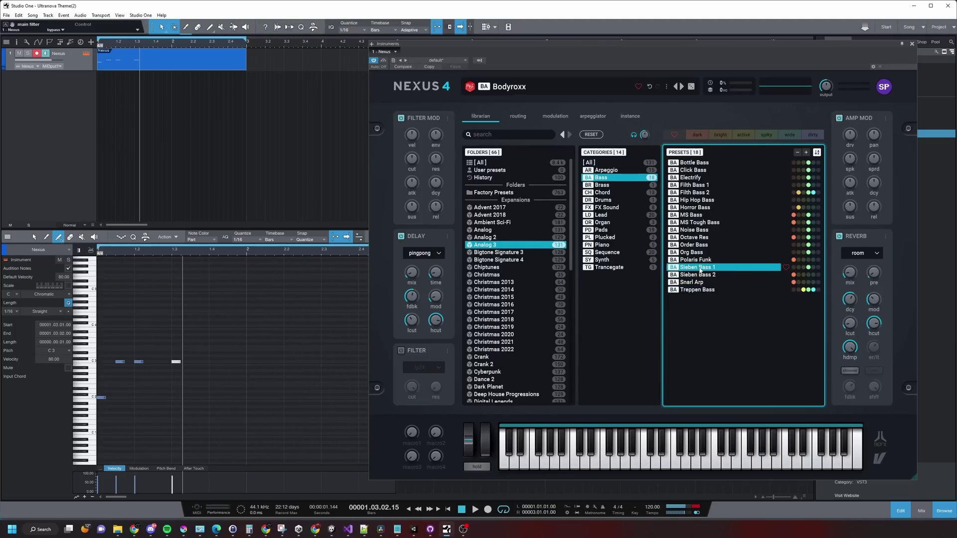
click(699, 253)
click(701, 240)
click(699, 223)
scroll(499, 305, down, 5)
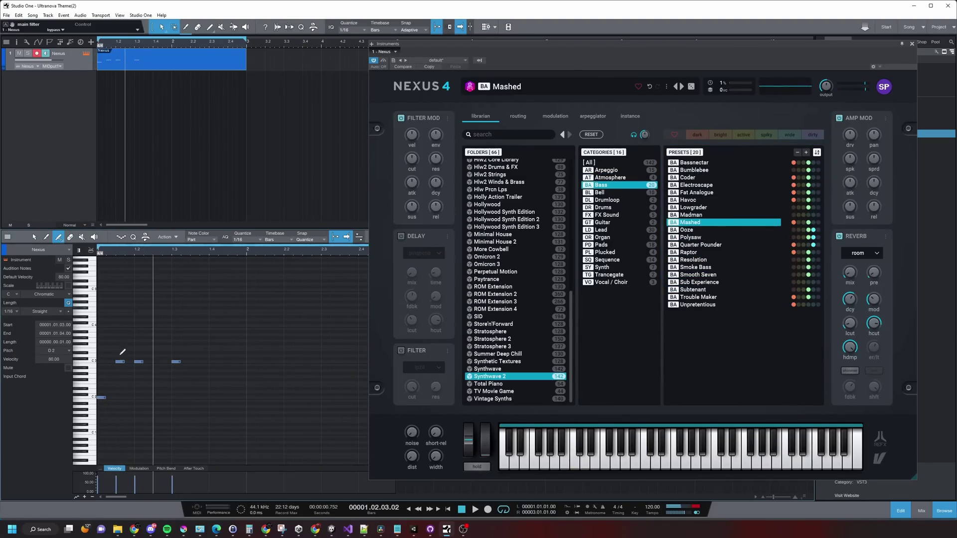
Step: Add a C 4 note on the fourth sixteenth of bar 1 and delete the C 2 note and all C 3 notes after the first
click(129, 325)
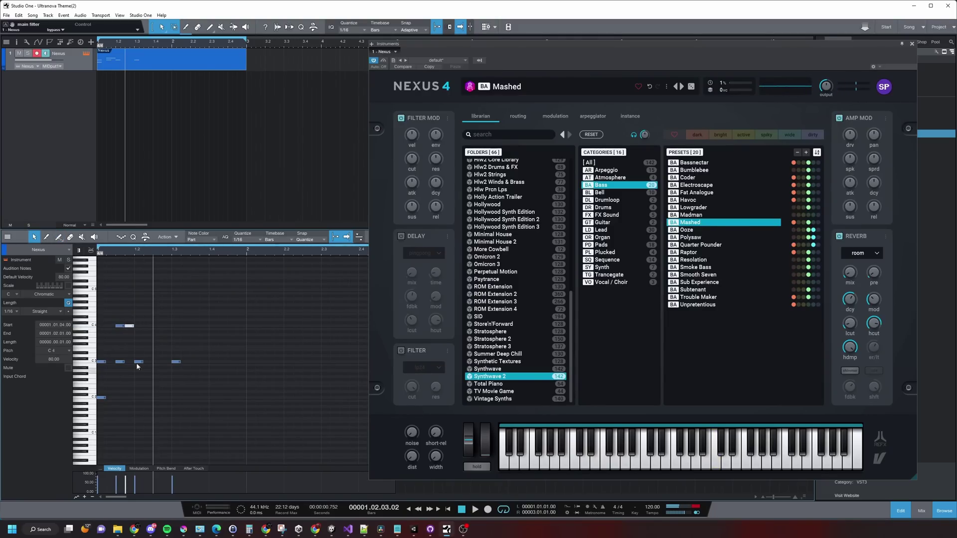
drag(107, 348, 257, 417)
key(Delete)
click(102, 397)
key(Delete)
Step: Duplicate the C 3 and C 4 bass pattern until it fills two bars, and play it back
drag(190, 289, 102, 363)
key(ctrl+d)
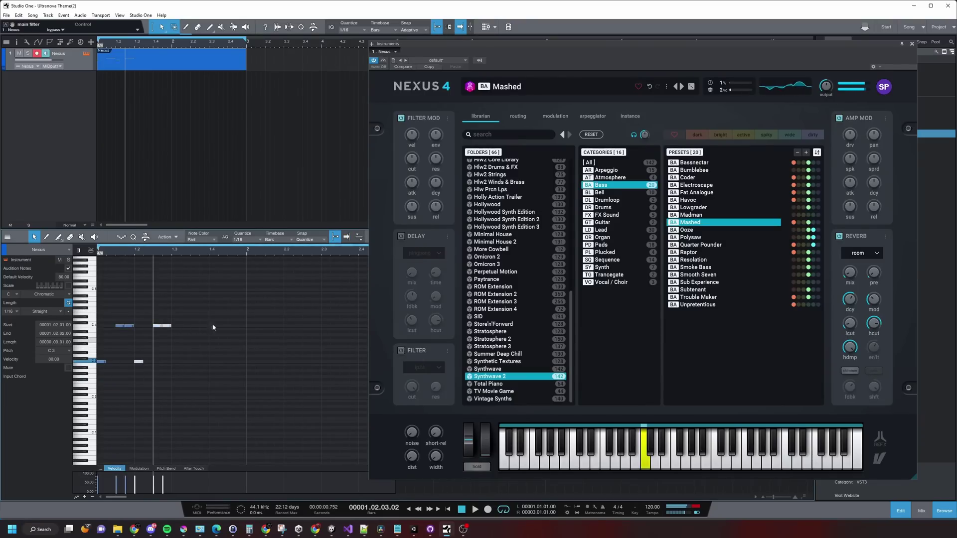
drag(210, 306, 102, 368)
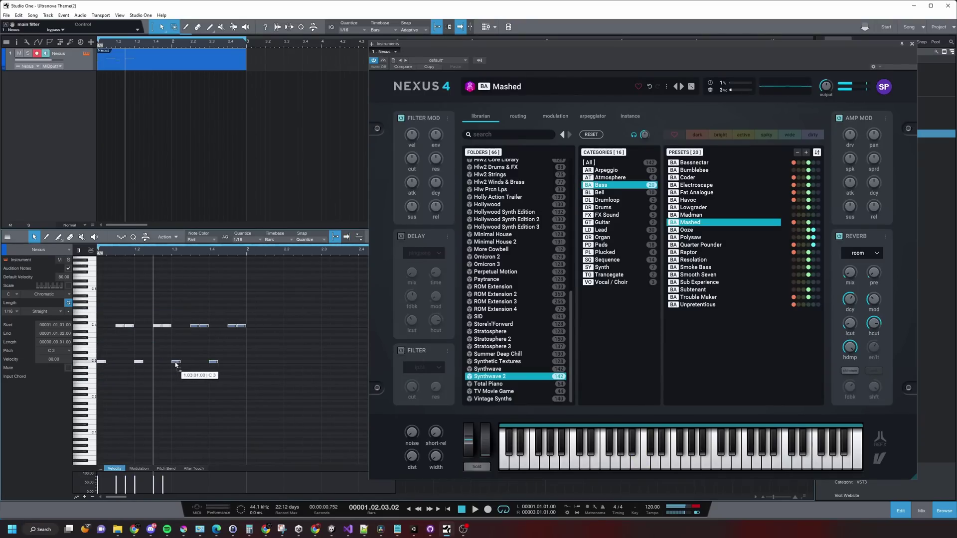
drag(284, 291, 253, 364)
key(space)
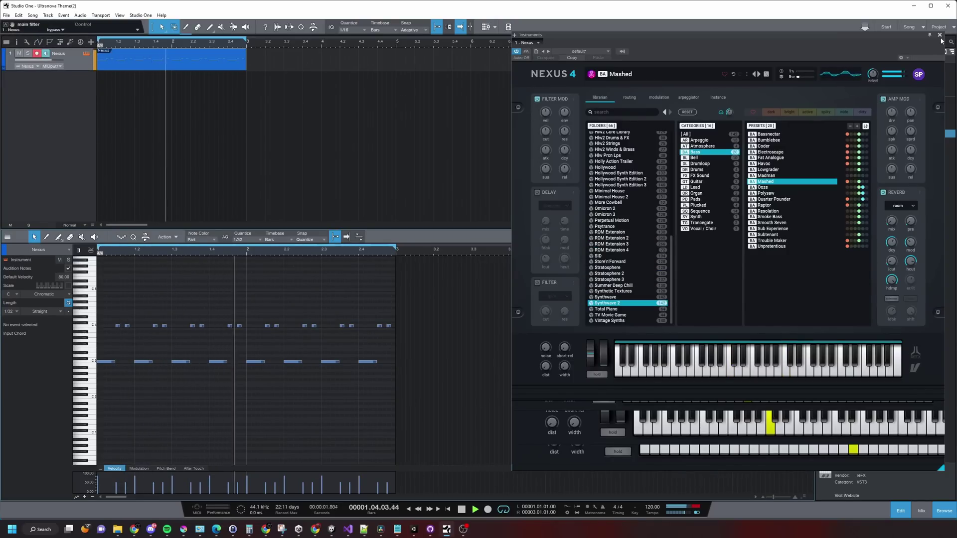
Step: Close the Nexus window and transpose all notes of the bass pattern down one octave, so the lowest sit on C 2
click(940, 35)
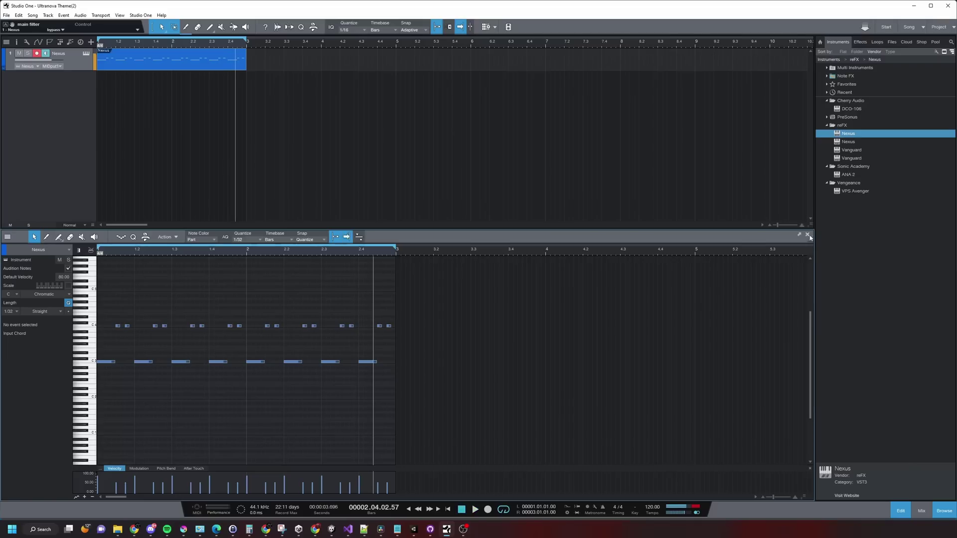
drag(402, 231, 401, 309)
drag(420, 347, 99, 443)
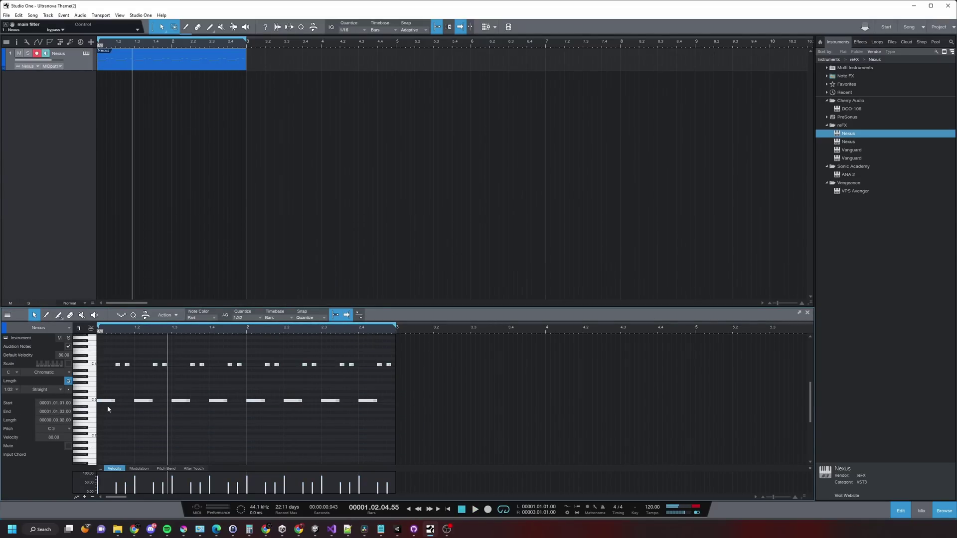
drag(107, 408, 110, 438)
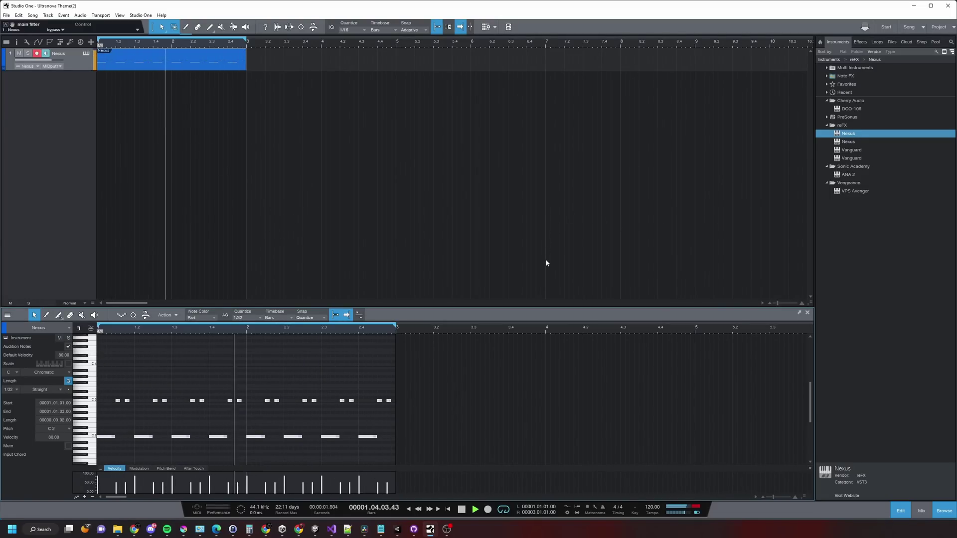
Step: Add a second Nexus instrument on a new track, load the SW2 Drums 1 preset from Synthwave 2 and audition its sounds
click(838, 238)
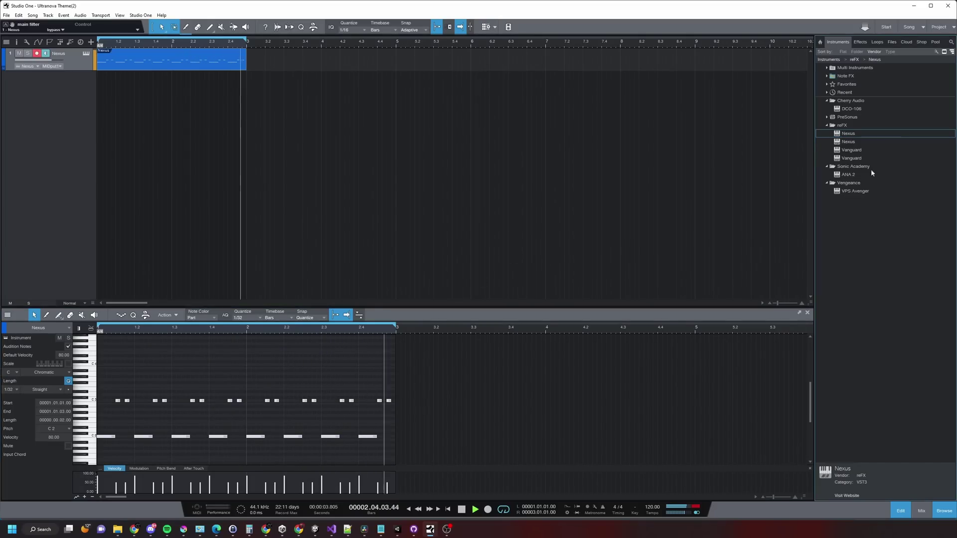
key(space)
drag(853, 141, 97, 79)
click(842, 155)
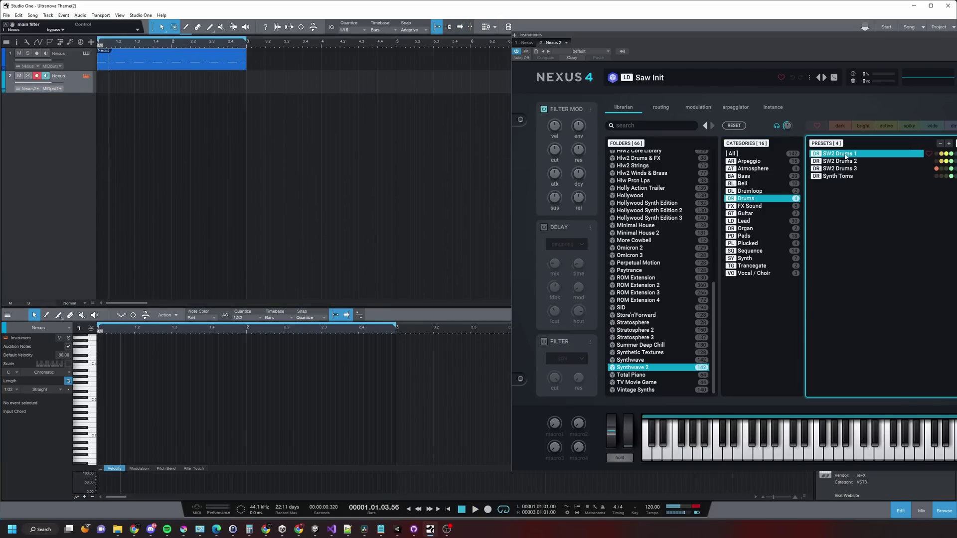
click(723, 448)
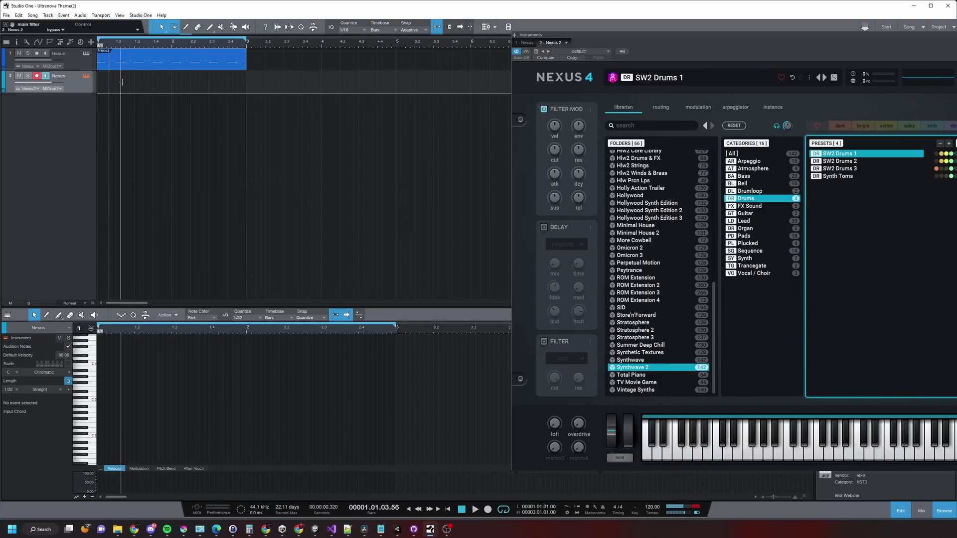
Step: Create a two-bar part on the drum track, place C 1 notes on every beat and play it
double_click(122, 82)
click(101, 443)
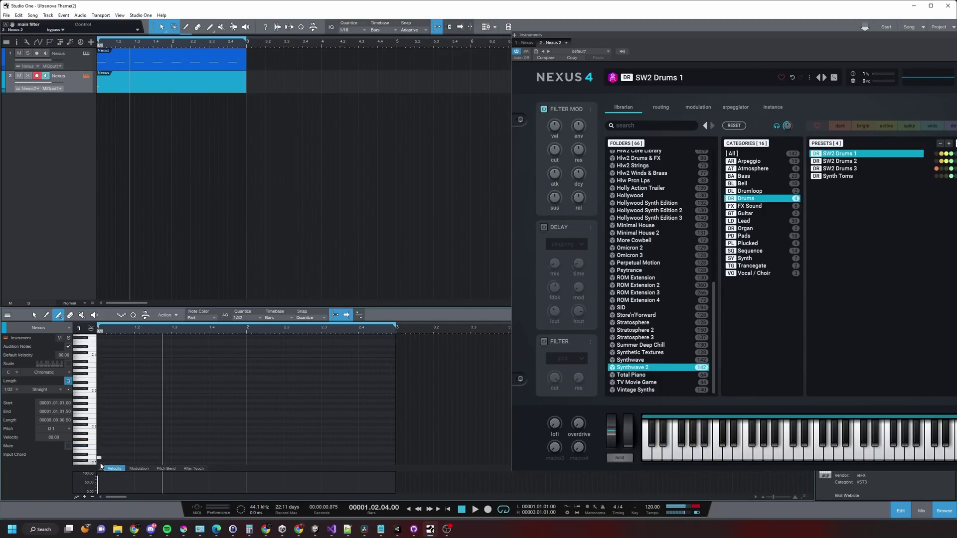
click(136, 445)
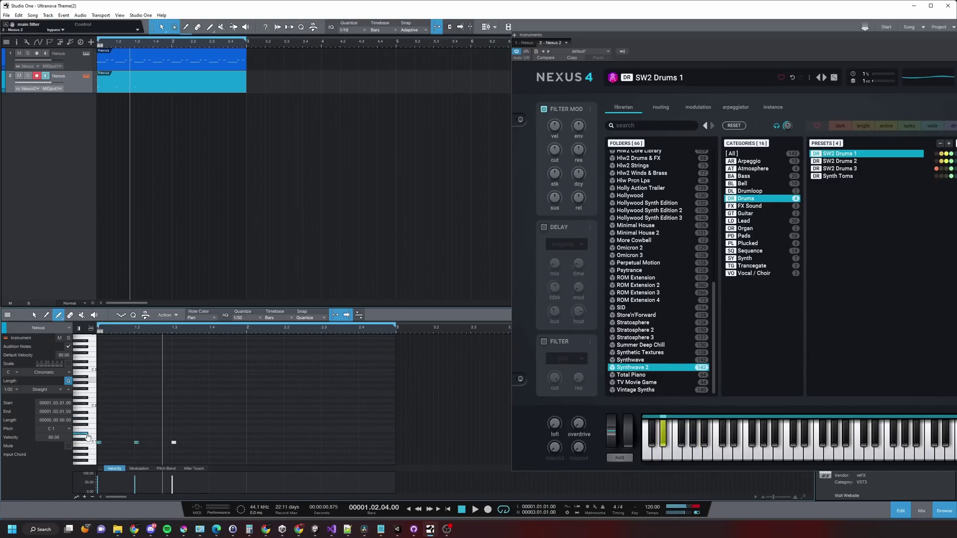
drag(211, 442, 360, 443)
key(space)
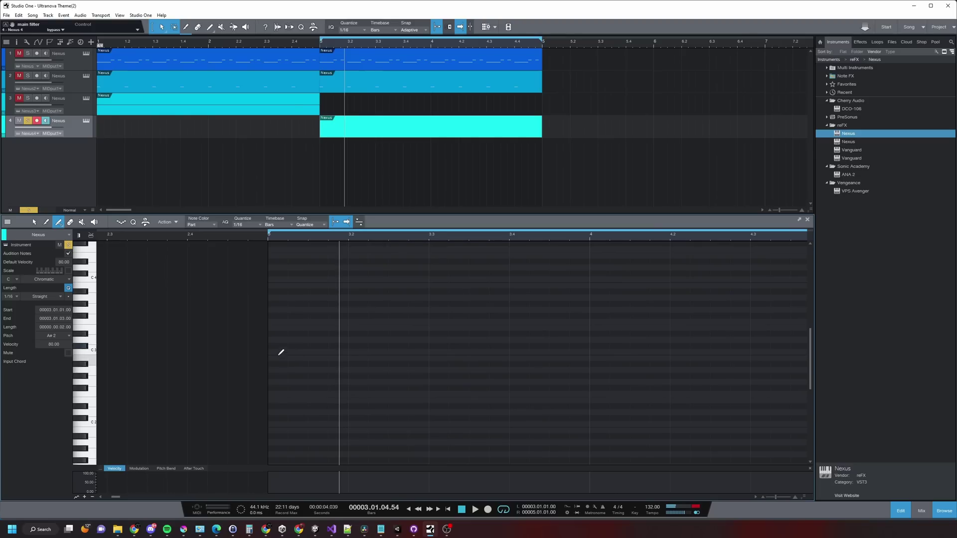
Step: Enter chords on beats 1 to 3 of bar 3 on track 4: C 3 and C 4 topped by D# 4, D 4 and D# 4
drag(281, 352, 308, 352)
mouse_move(272, 261)
mouse_down()
mouse_move(306, 261)
mouse_move(314, 281)
mouse_up()
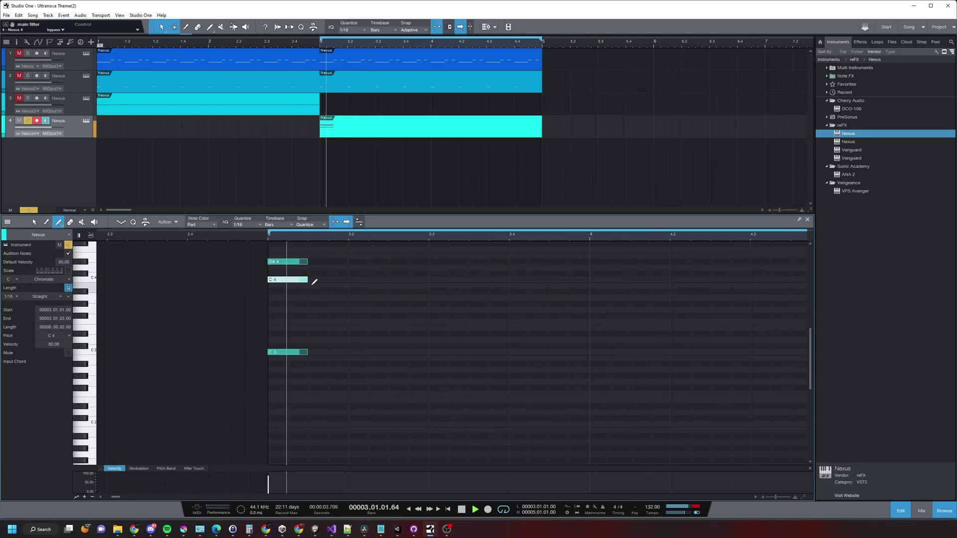
drag(352, 352, 355, 352)
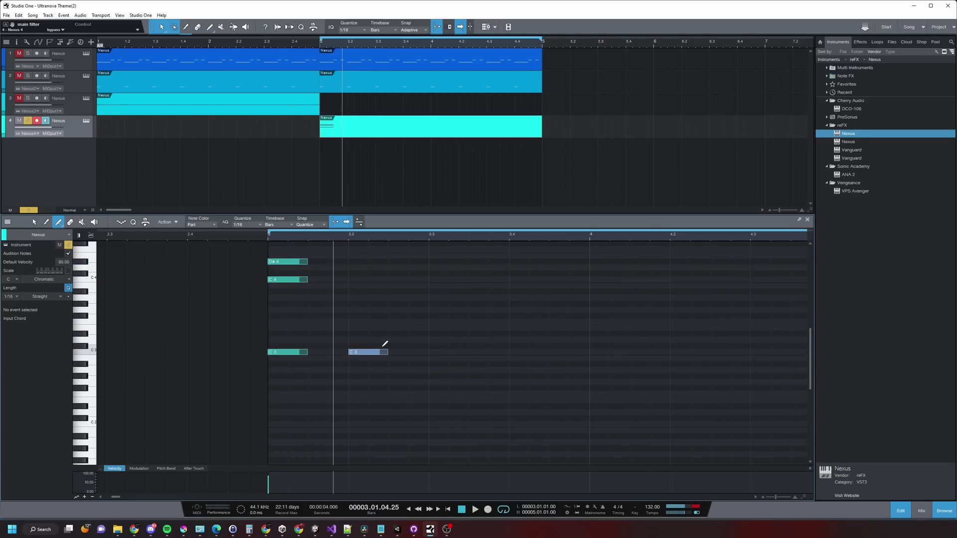
mouse_move(353, 268)
mouse_down()
mouse_move(380, 265)
mouse_move(364, 280)
mouse_move(389, 283)
mouse_up()
key(space)
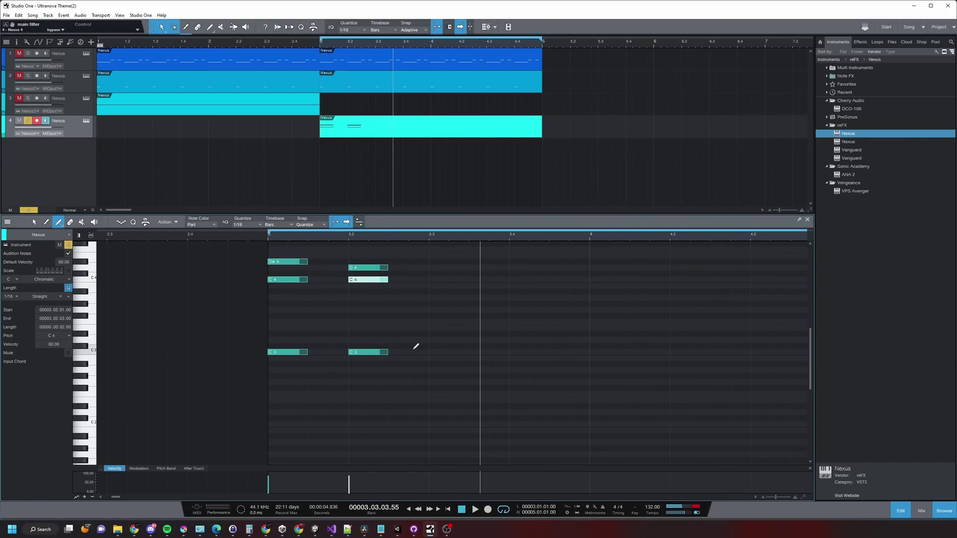
drag(431, 352, 468, 352)
mouse_move(431, 279)
mouse_down()
mouse_move(461, 279)
mouse_move(462, 262)
mouse_up()
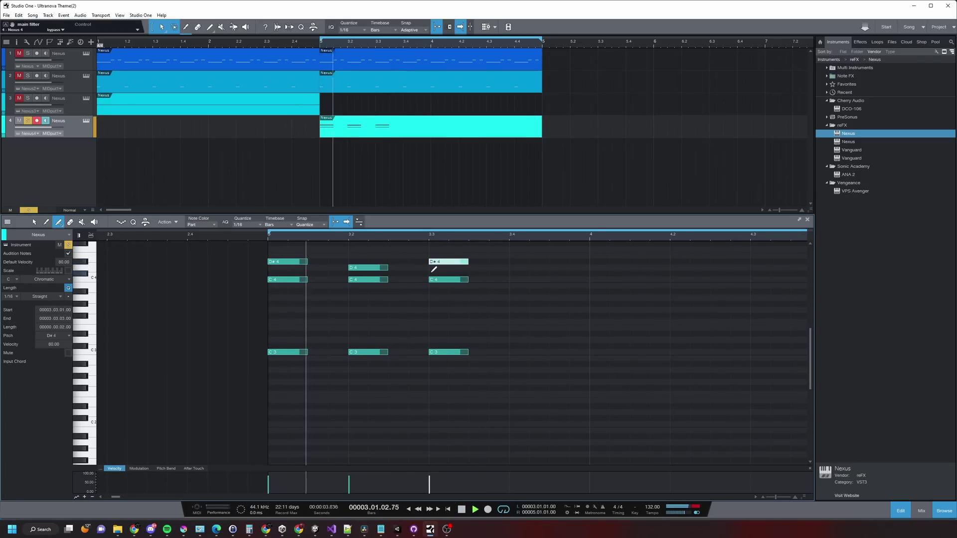
Step: Move the second chord to 3.01.04 and the third chord to 3.02.03 in the track 4 part
key(1)
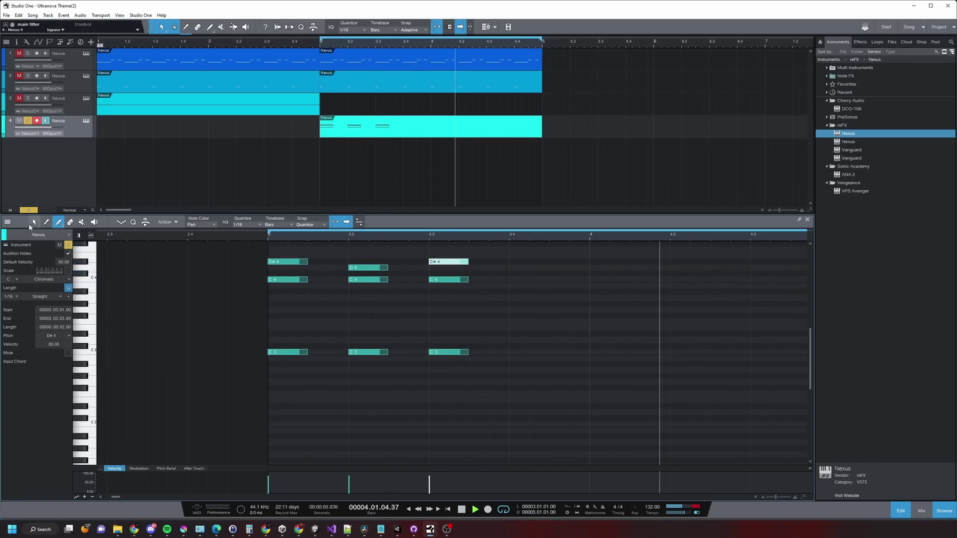
mouse_move(488, 254)
mouse_down()
mouse_move(367, 357)
mouse_move(347, 357)
mouse_up()
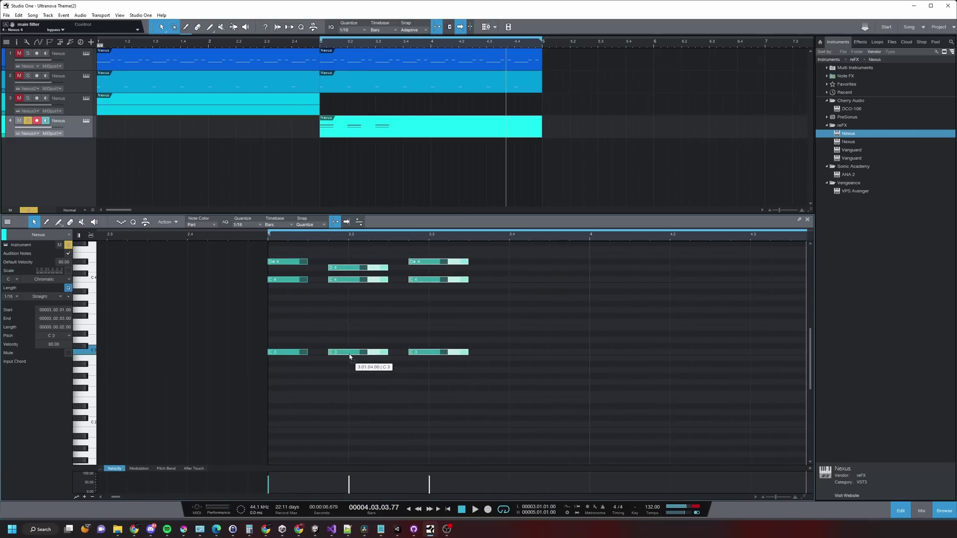
drag(445, 392, 383, 266)
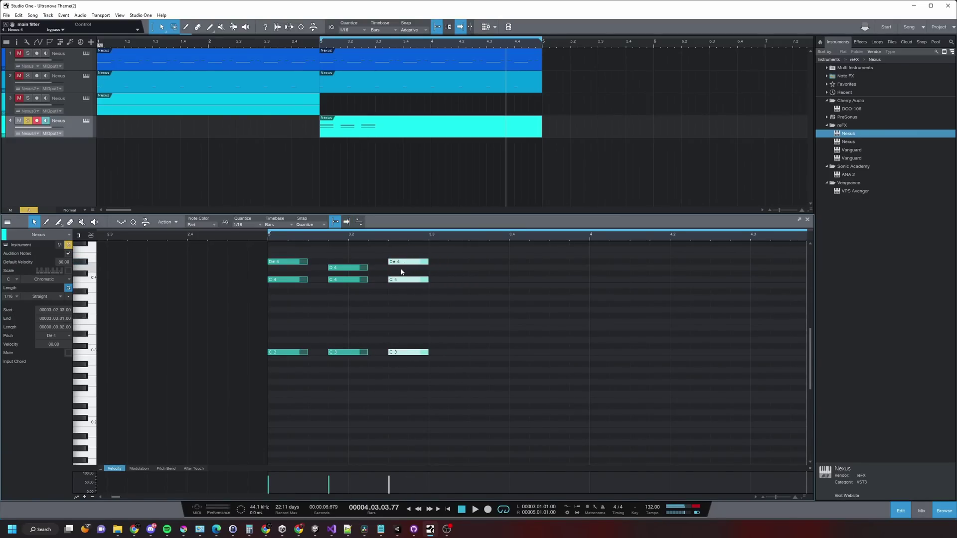
click(504, 345)
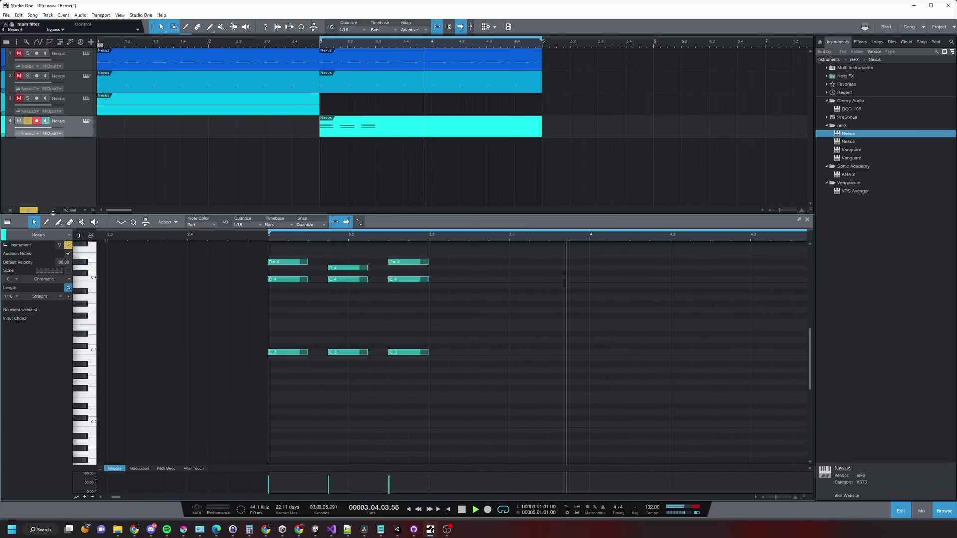
Step: Place sixteenth C 2 notes in the two gaps between the chords and play the part
key(5)
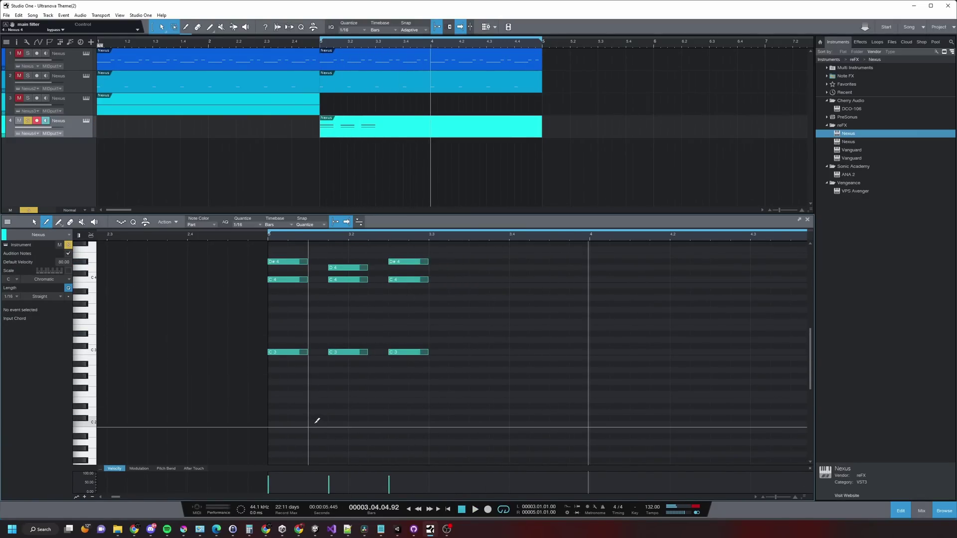
key(5)
click(318, 424)
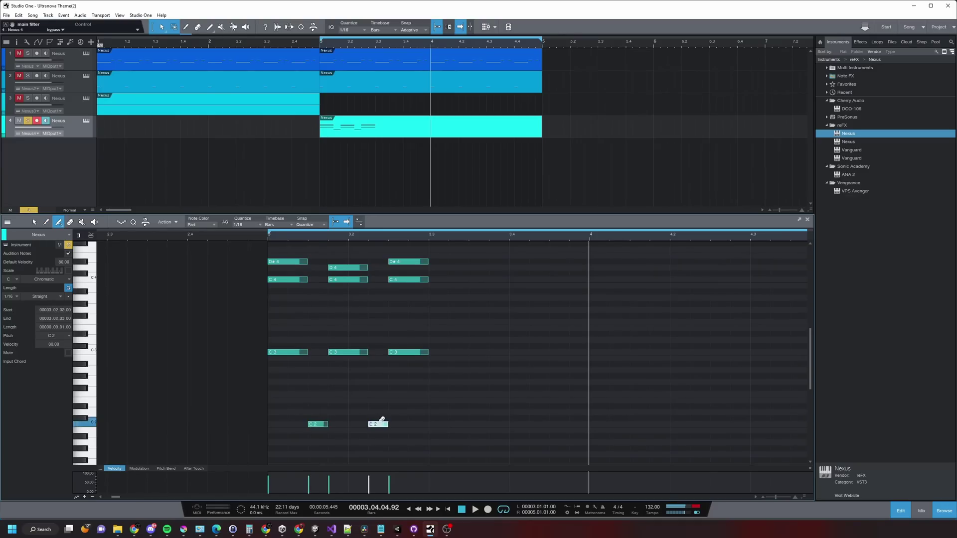
key(space)
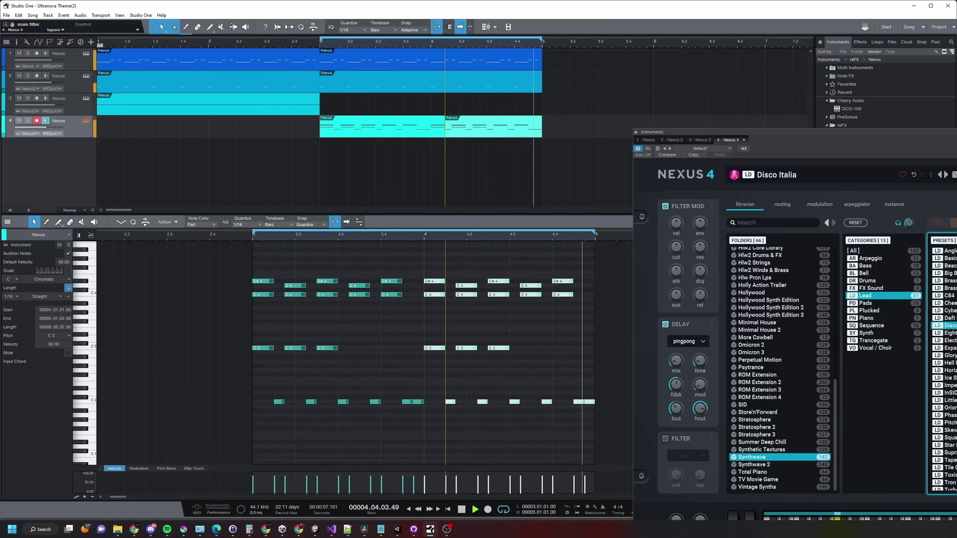
Step: Remove the short overlapping part at the end of track 4 and open the bar 9 parts of tracks 4 and 1
key(Escape)
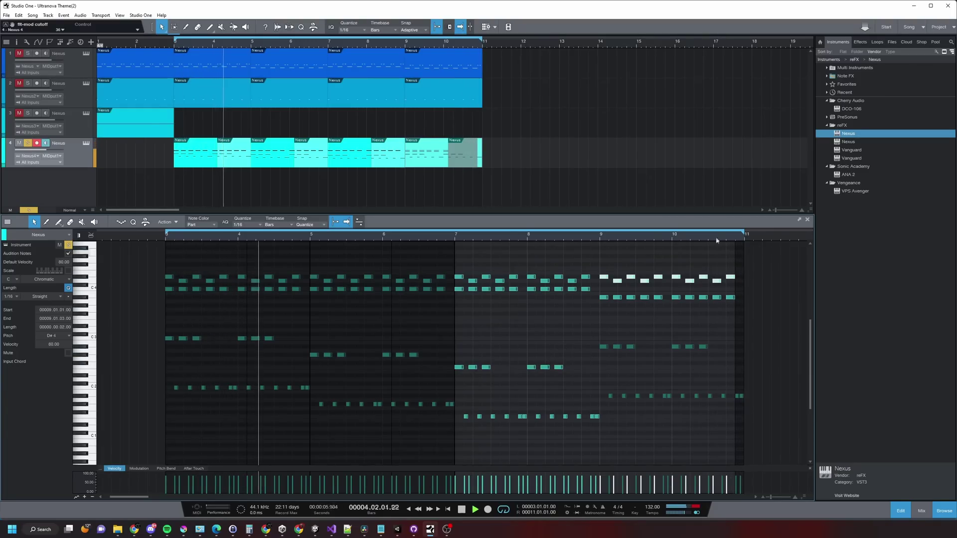
click(456, 154)
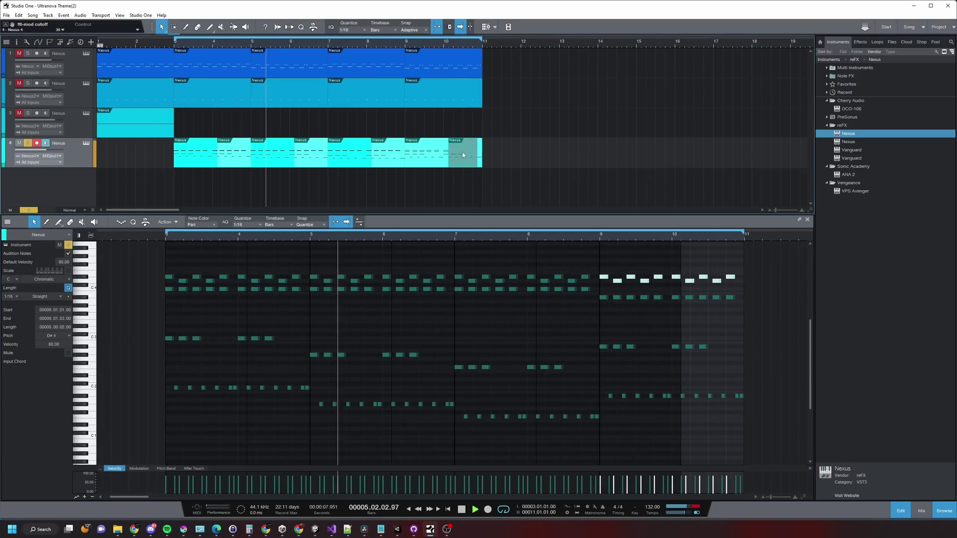
click(466, 128)
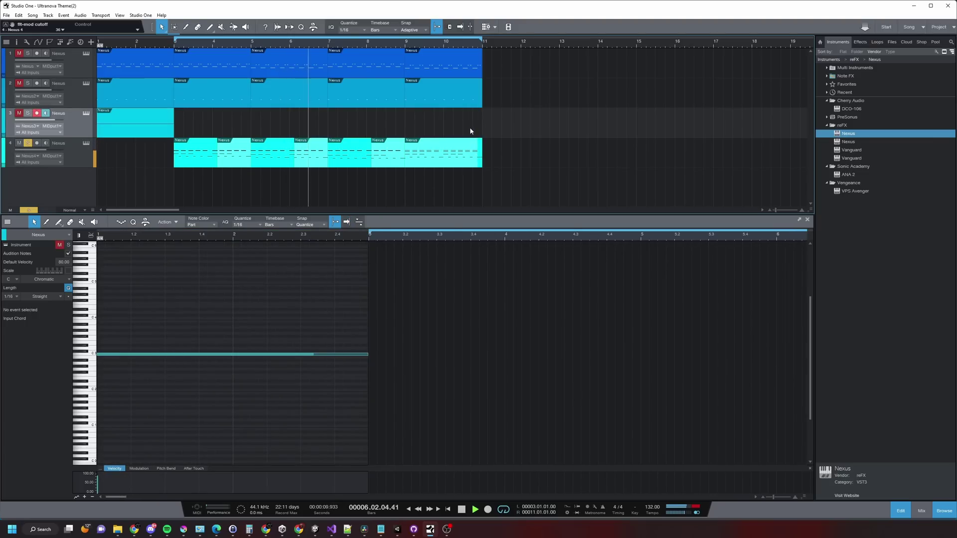
click(423, 157)
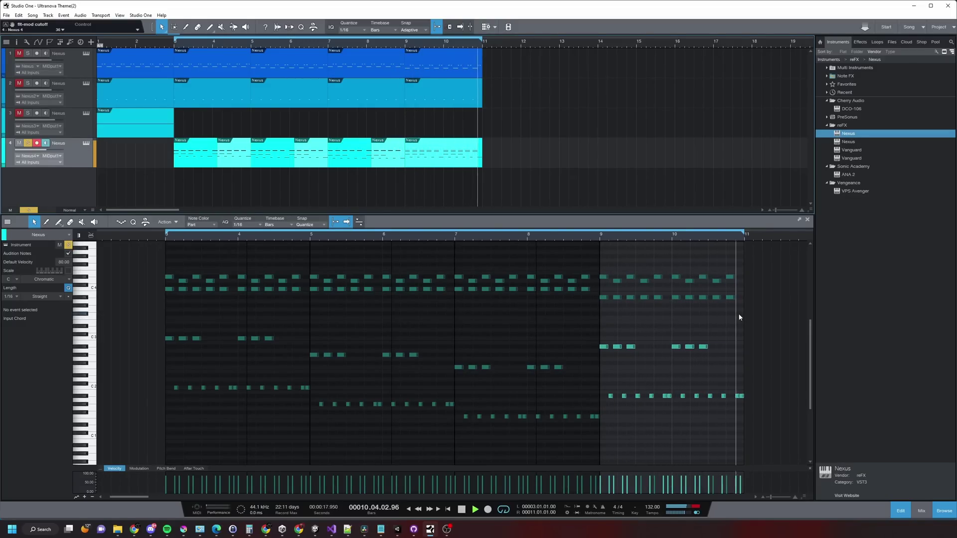
click(457, 73)
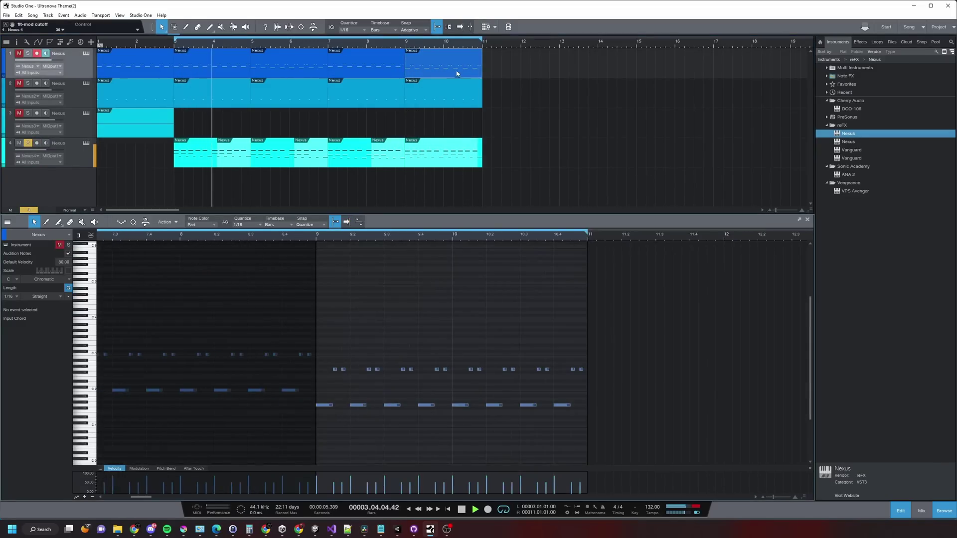
Step: Edit the rising phrase at bar 9 of track 5 so it starts on A# 2, and play the arrangement
drag(640, 336, 609, 351)
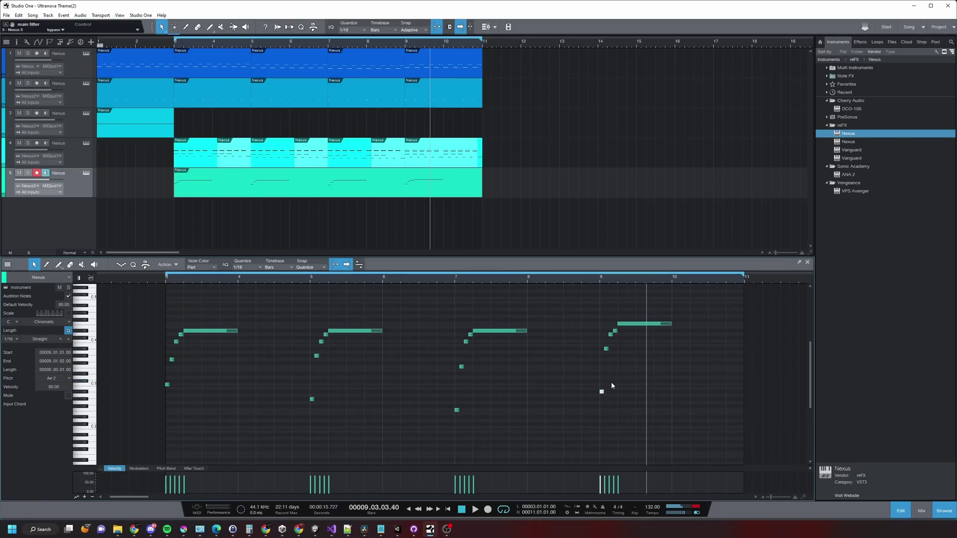
key(space)
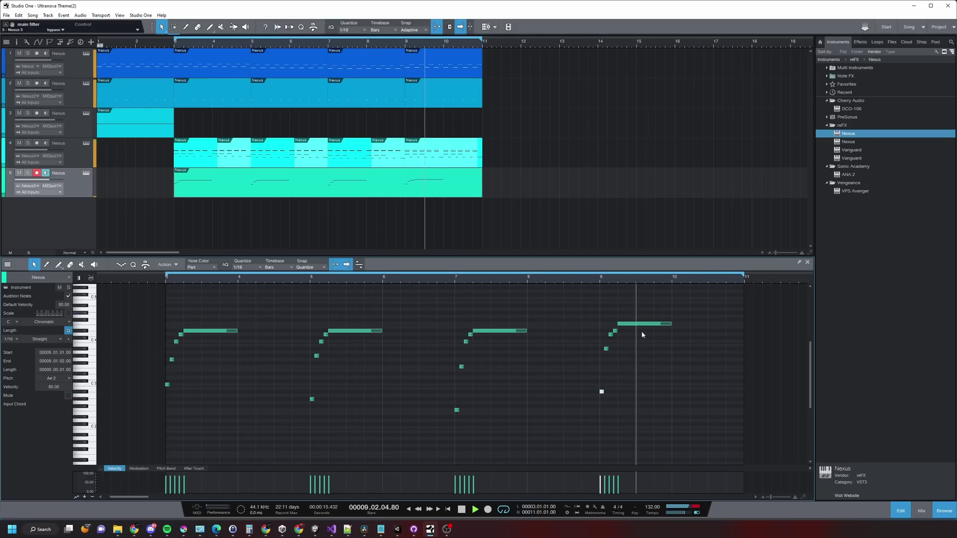
Step: Add another Nexus track and draw a falling four-note phrase in bar 3 of track 7's part, ending on G 4 at 3.02.03
click(855, 141)
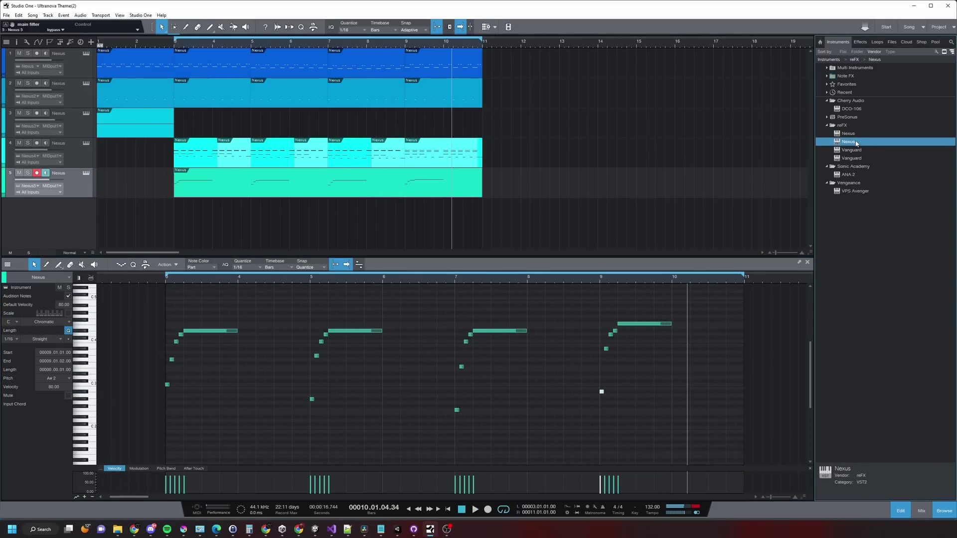
drag(849, 133, 55, 209)
drag(108, 323, 107, 299)
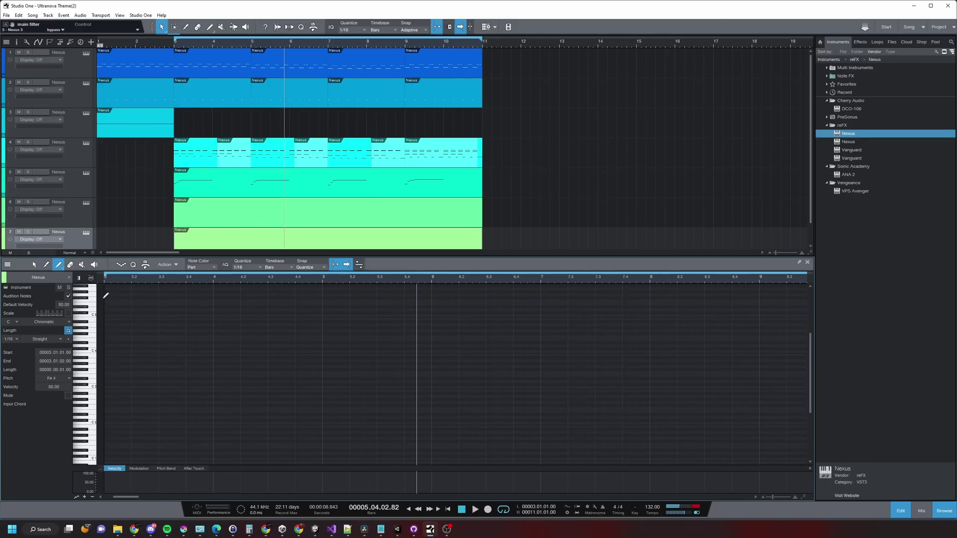
click(108, 307)
click(133, 316)
key(Escape)
drag(176, 327, 178, 328)
key(space)
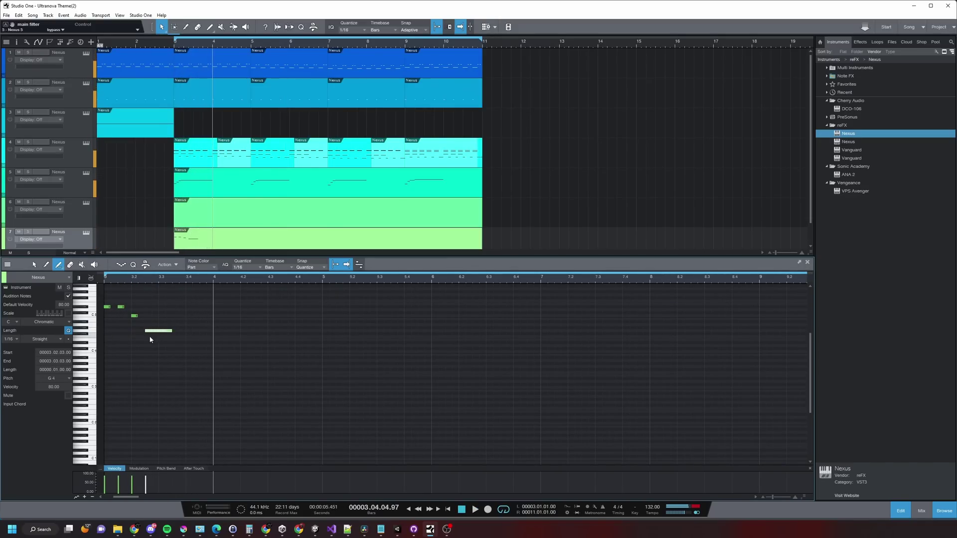
Step: Lengthen the G 4 note at 3.02.03 on track 7 so it ends at 4.01.01, and play it
drag(149, 330, 190, 329)
key(space)
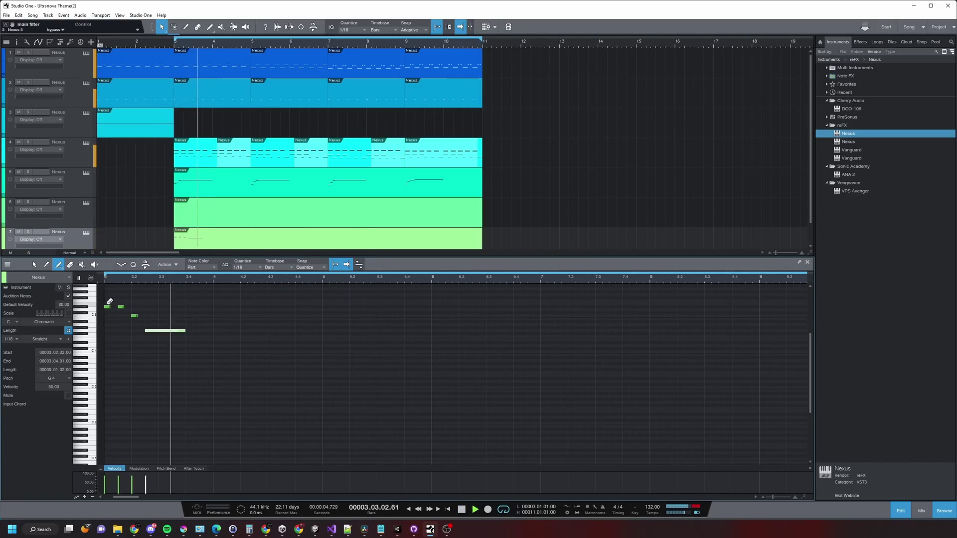
drag(147, 330, 213, 329)
key(space)
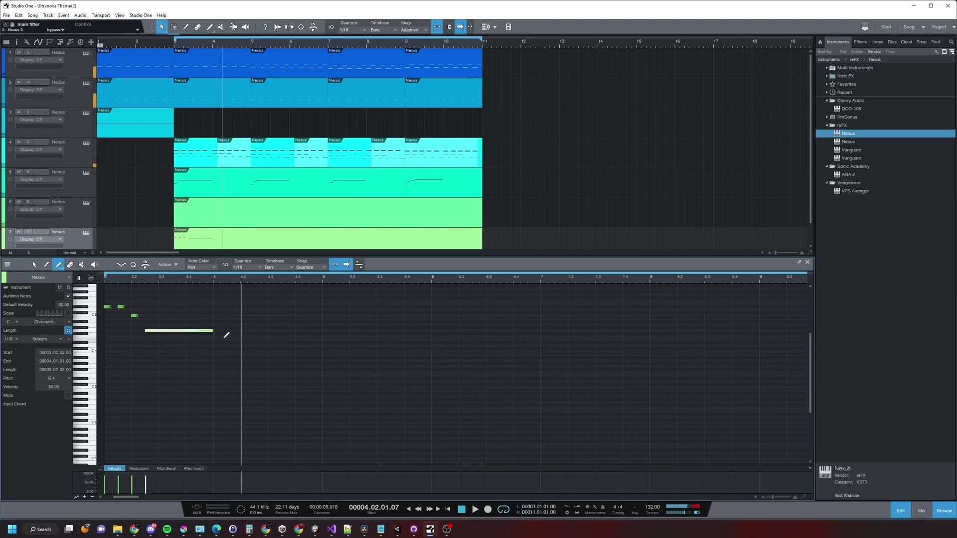
Step: Continue the track 7 melody in bar 4 with short notes alternating with G 4, two rising notes, and a higher note at 5.01.01
click(249, 330)
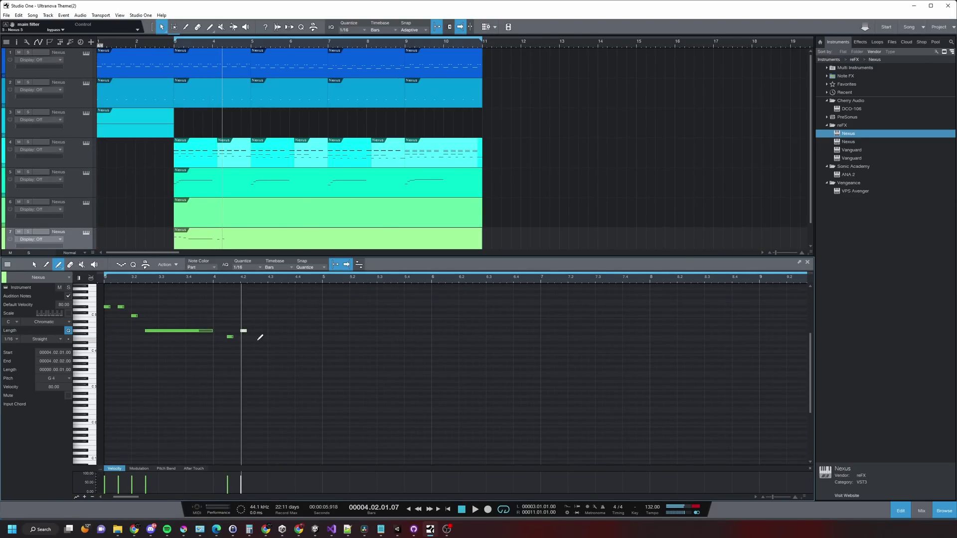
click(258, 337)
click(299, 321)
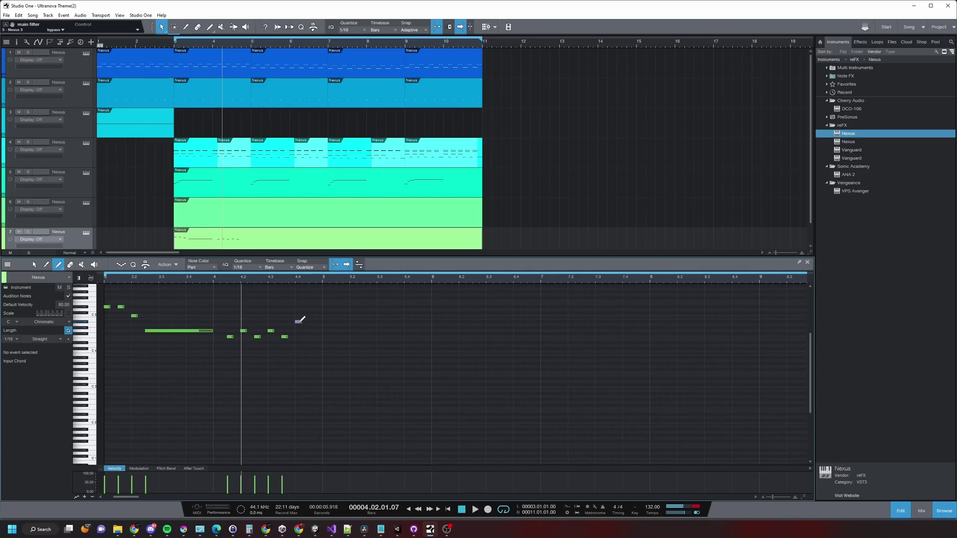
click(312, 309)
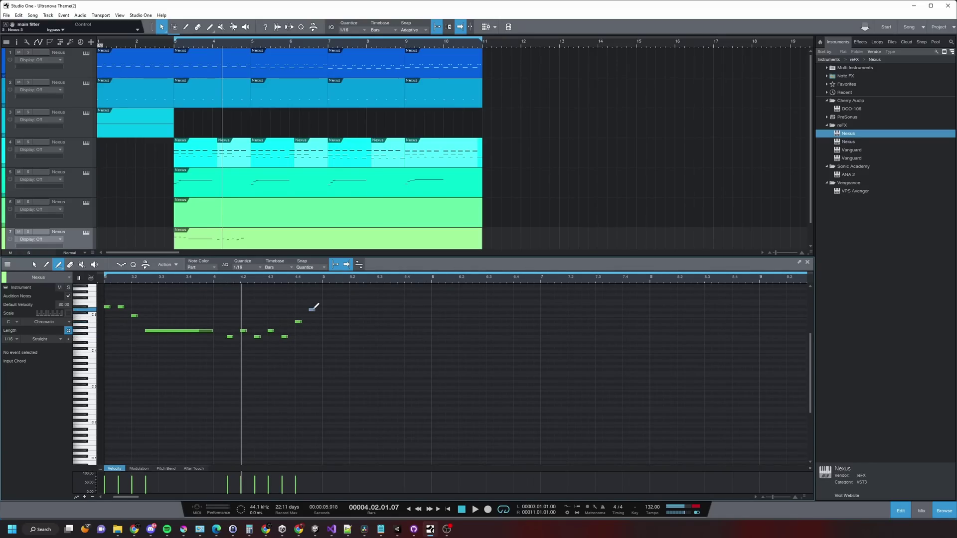
click(325, 334)
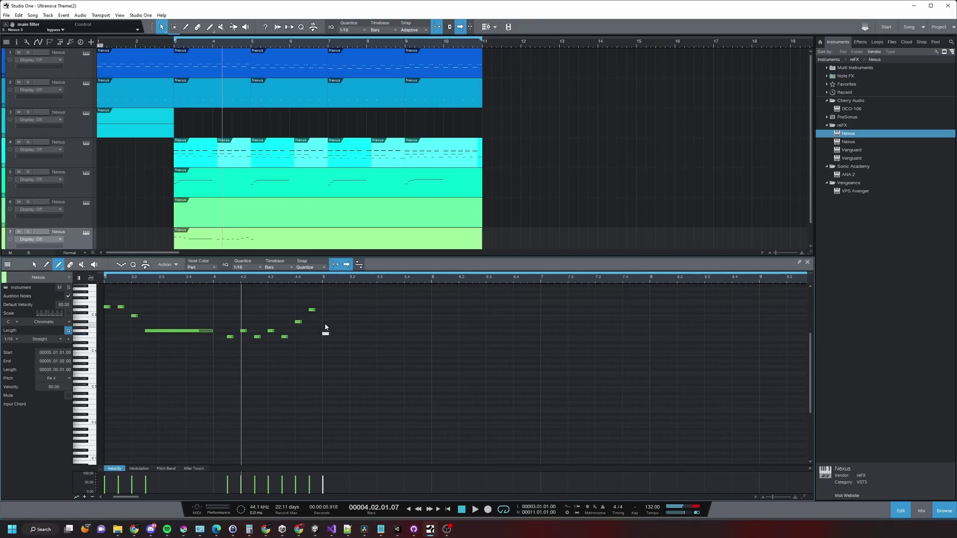
drag(325, 333, 325, 322)
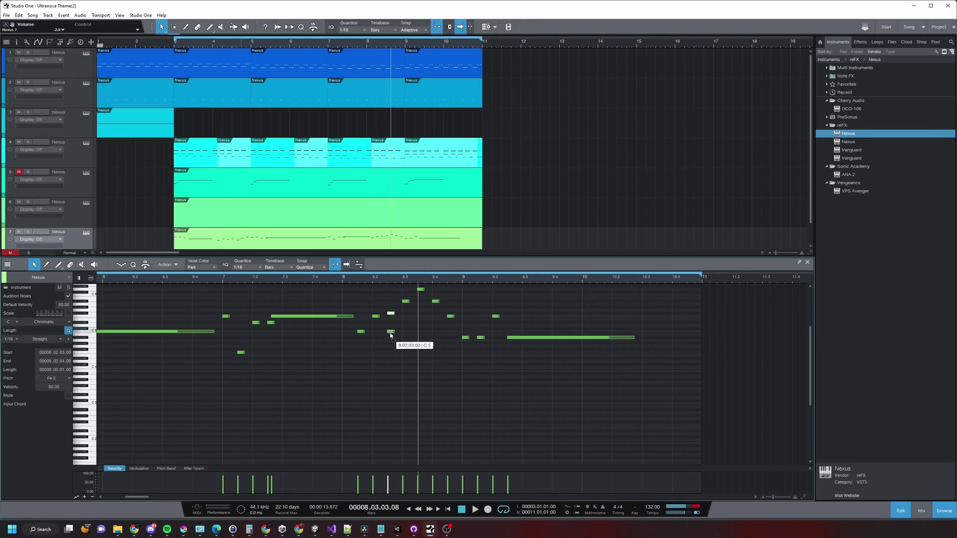
Step: Place the track 7 note at 8.02.03 on C 5, lower the one at 8.03.03 to F 5, and play the passage
key(space)
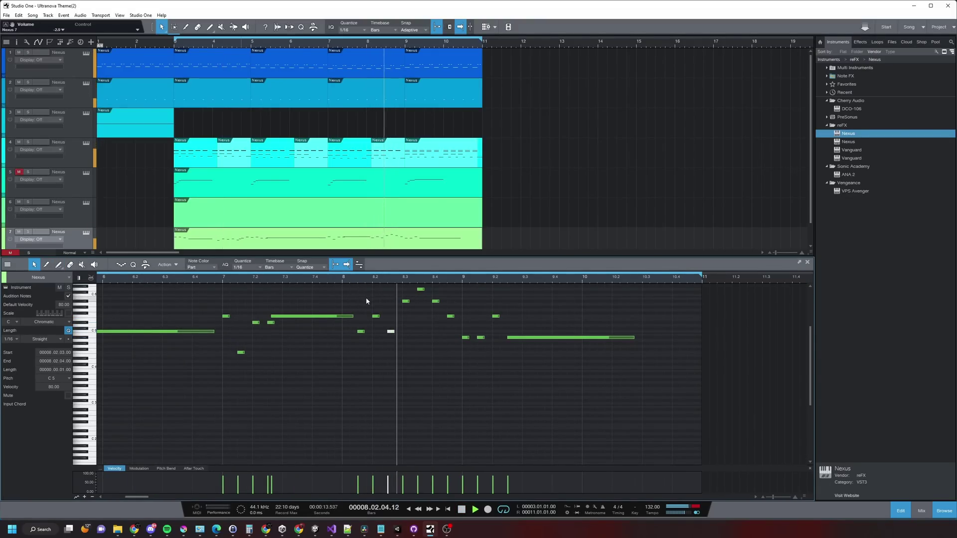
drag(420, 290, 421, 299)
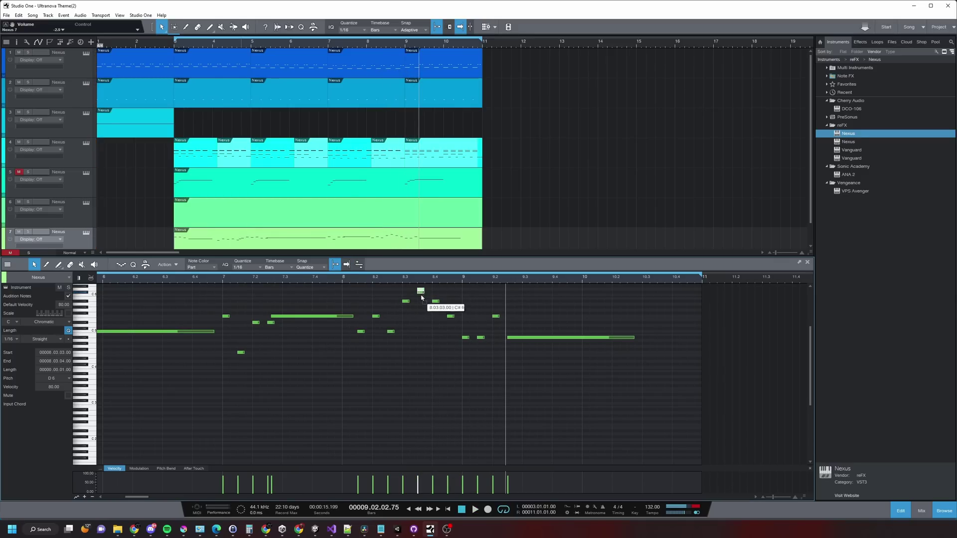
click(375, 279)
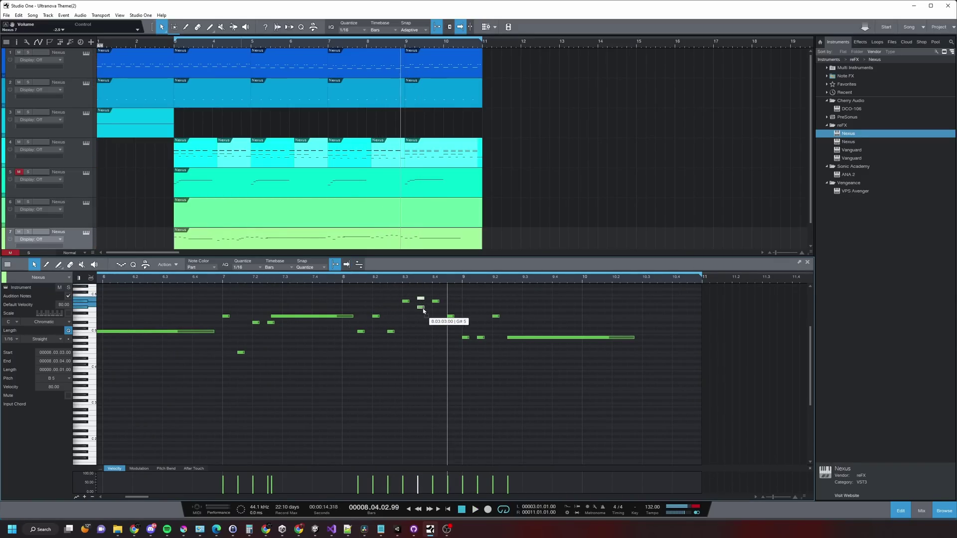
drag(423, 310, 423, 316)
key(space)
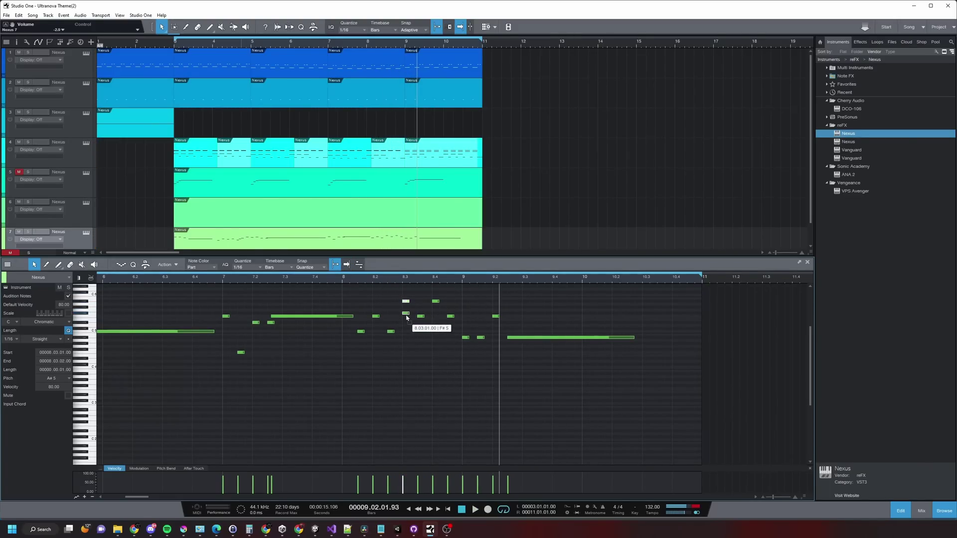
Step: Lower the track 7 note at 8.03.01 to F 4 and play the melody from bar 8
drag(407, 318, 407, 338)
drag(408, 355, 408, 363)
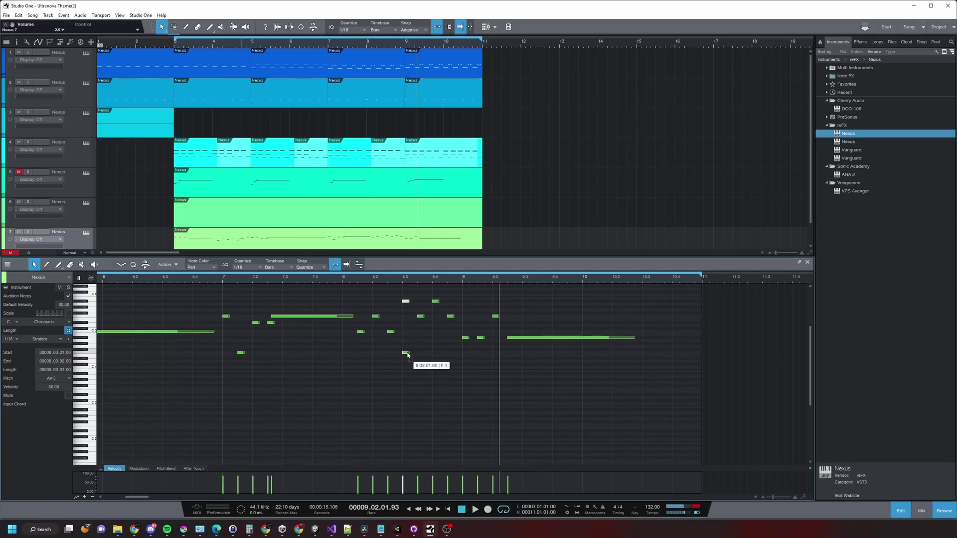
click(344, 278)
key(space)
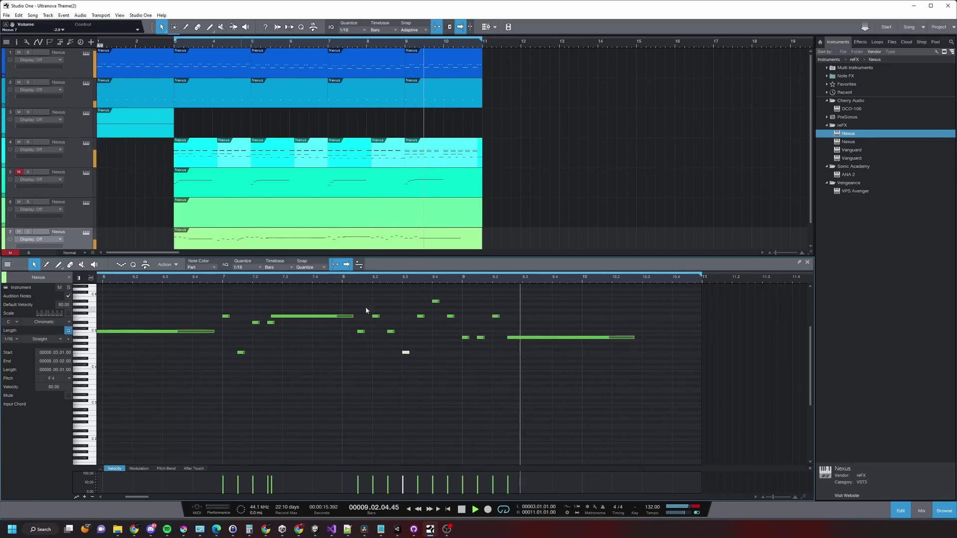
click(343, 278)
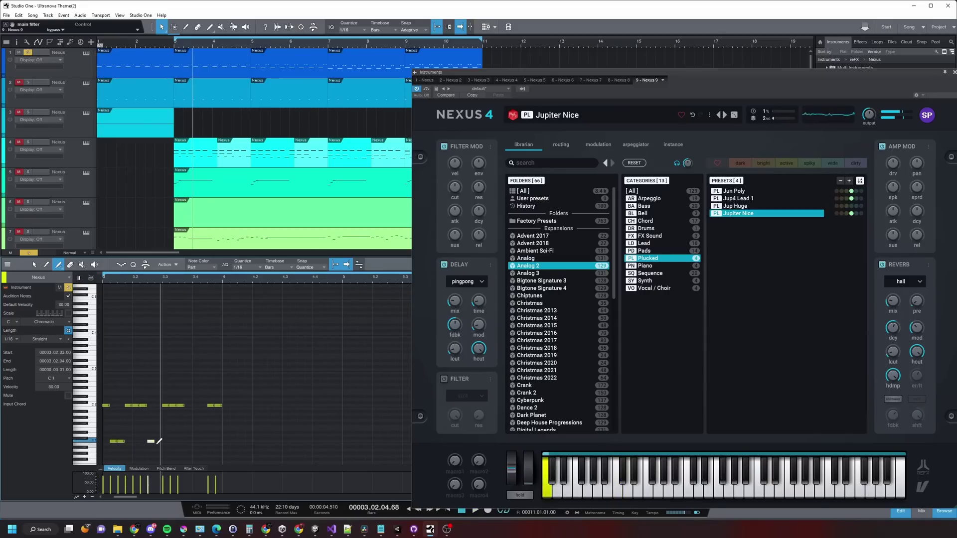
Step: Fill the gaps in bar 3 of the track 9 bass pattern with C 1 notes at 3.03.04 and 3.04.02
click(189, 442)
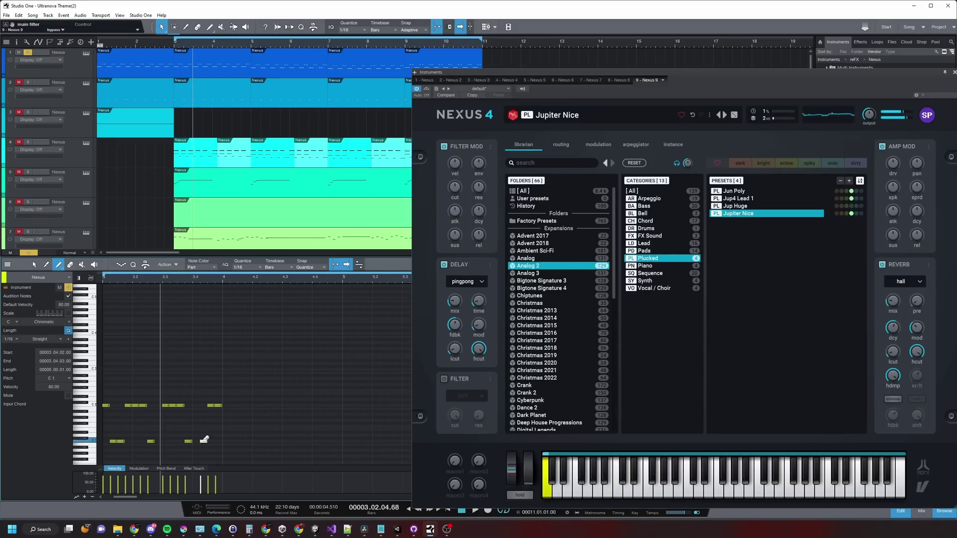
click(204, 441)
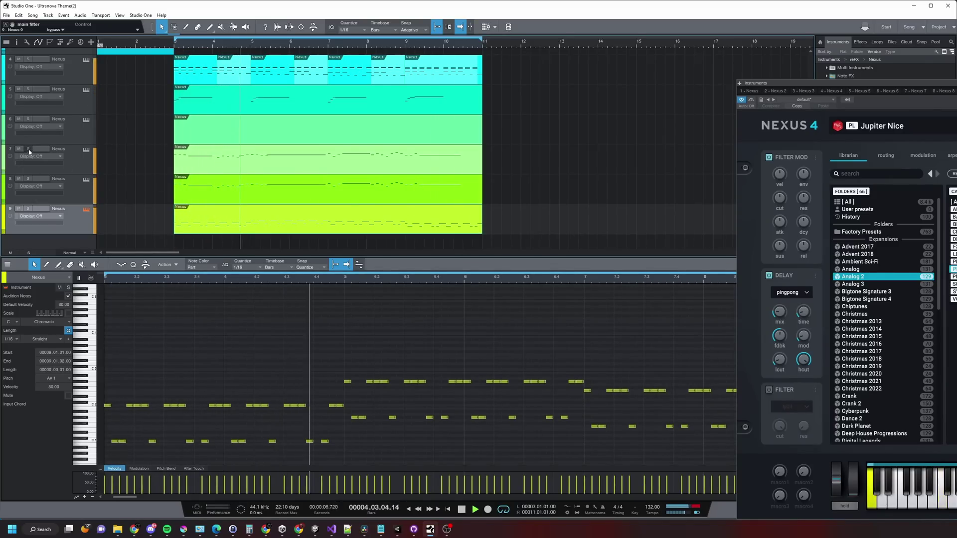
key(F3)
Step: Add a D# 2 hit at 3.04.01 on drum track 2 and a high percussion group on beat 1, with its last two notes softer
drag(343, 442, 343, 443)
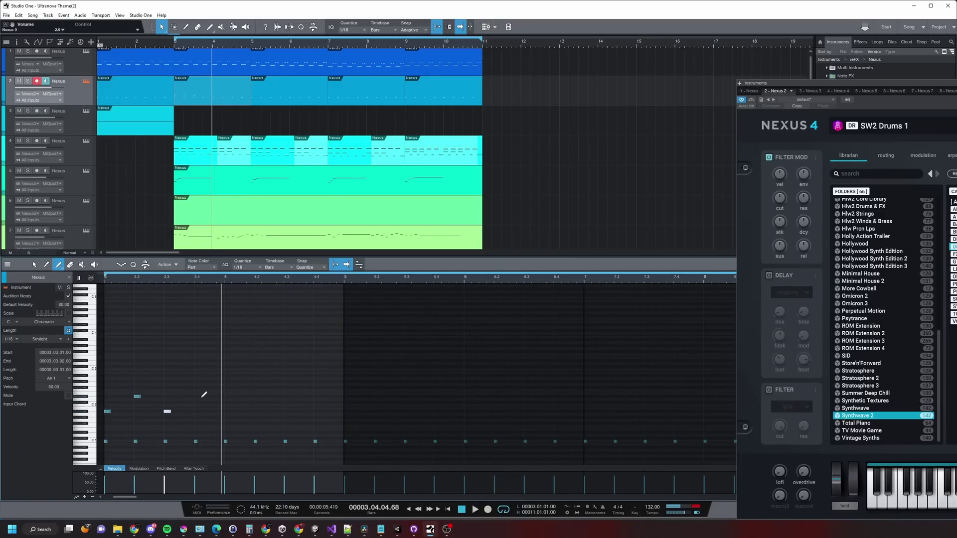
click(197, 396)
key(space)
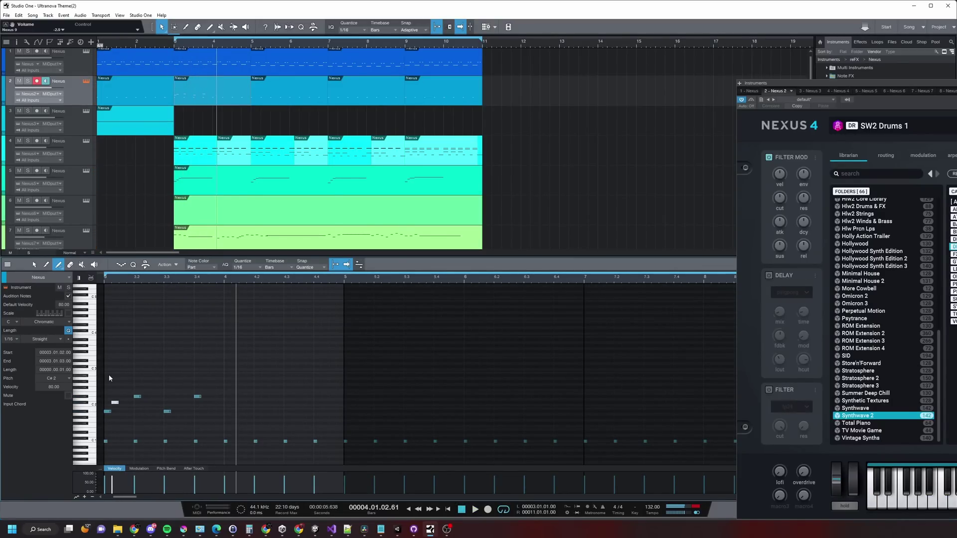
drag(121, 320, 128, 322)
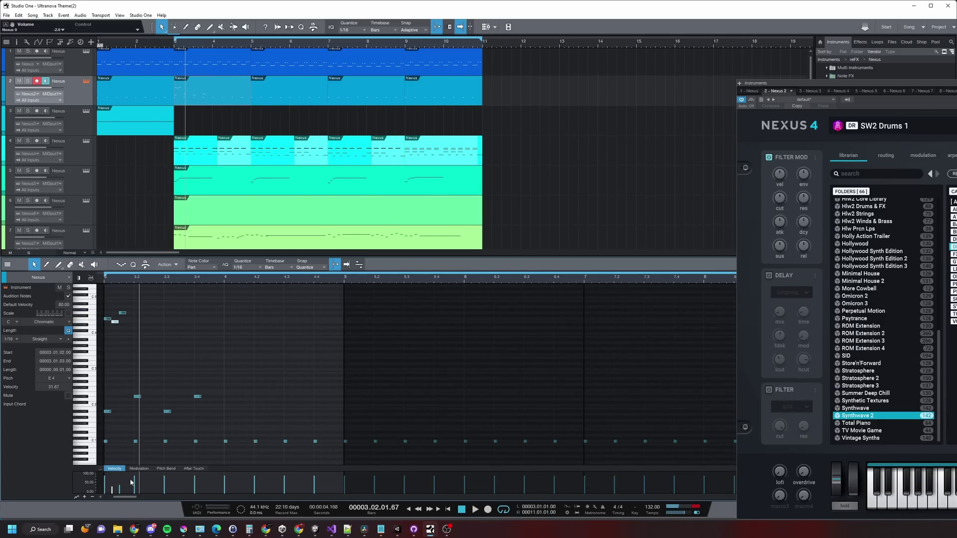
key(space)
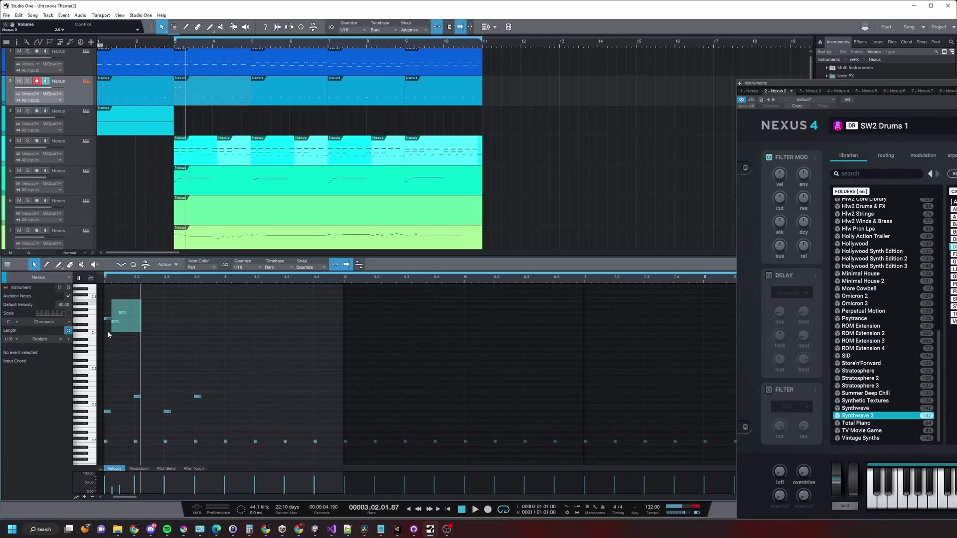
Step: Repeat the high percussion group on bar 3's other beats, add F# 4 at 3.04.04 and B 2 at 3.04.03, and play the drums
click(108, 320)
drag(138, 322, 137, 322)
drag(164, 305, 220, 320)
click(215, 319)
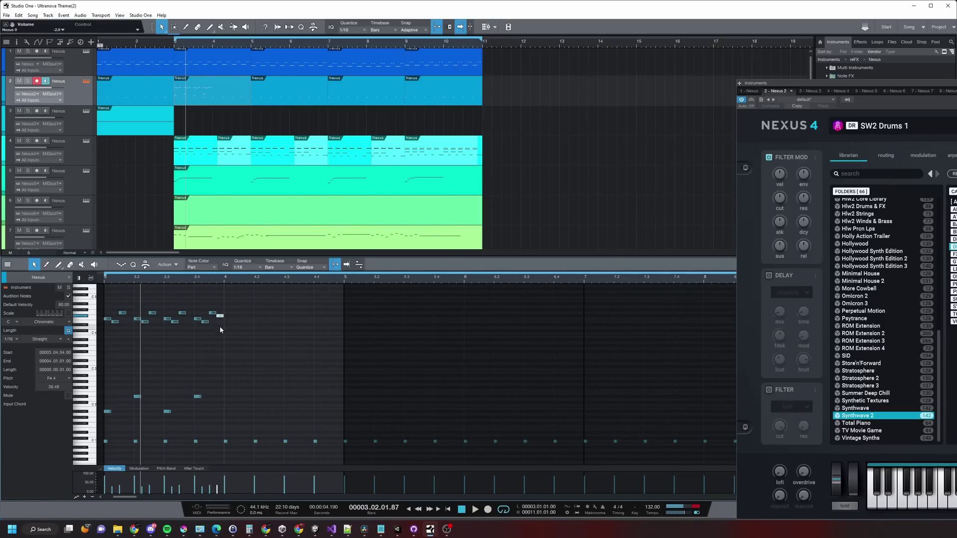
double_click(213, 372)
key(space)
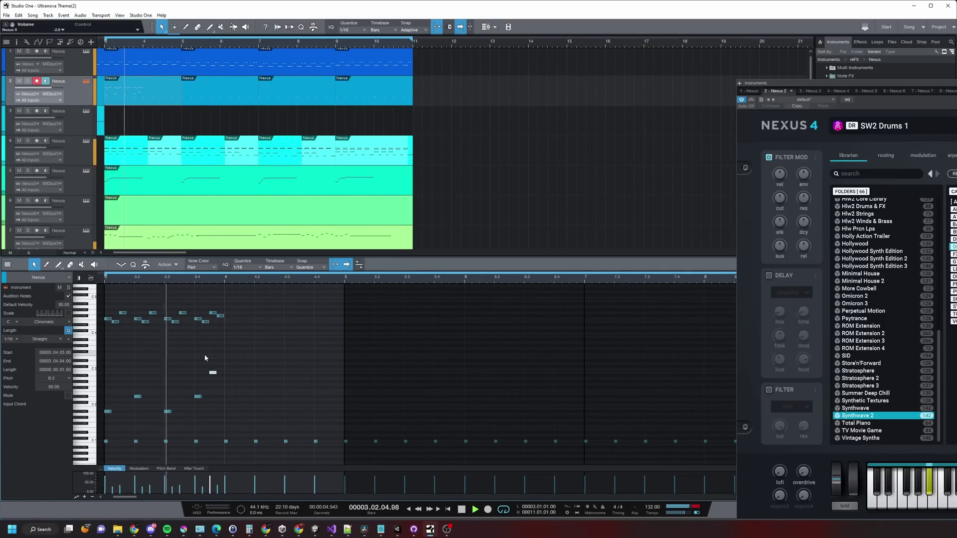
click(264, 316)
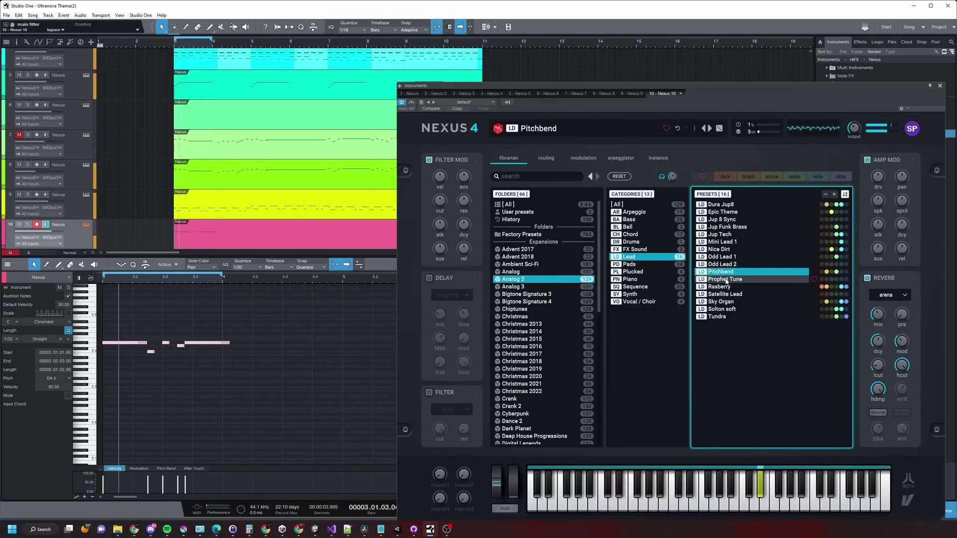
Step: Audition the Analog 2 lead presets Prophet Tune, Rasberry and Satellite Lead on track 10, close the instrument window, and briefly solo the track
click(737, 280)
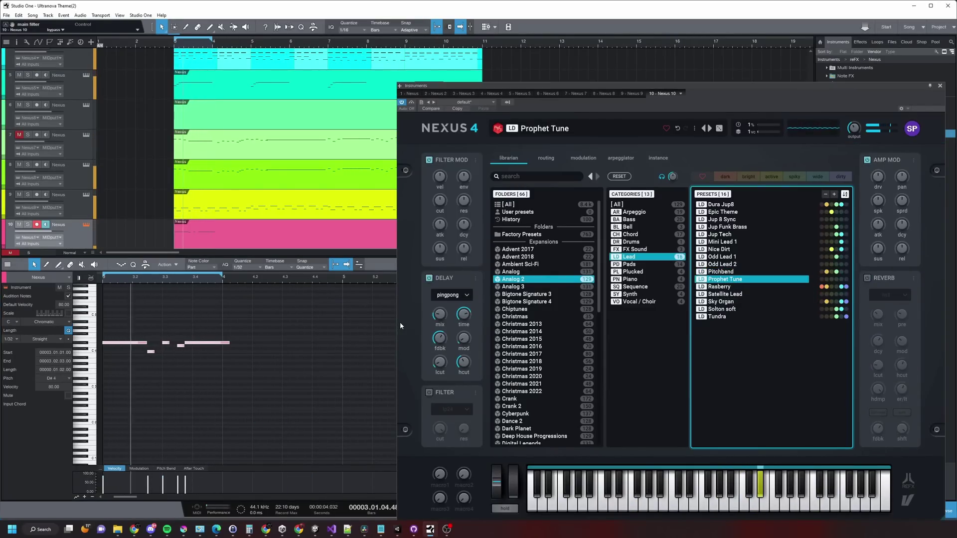
click(730, 287)
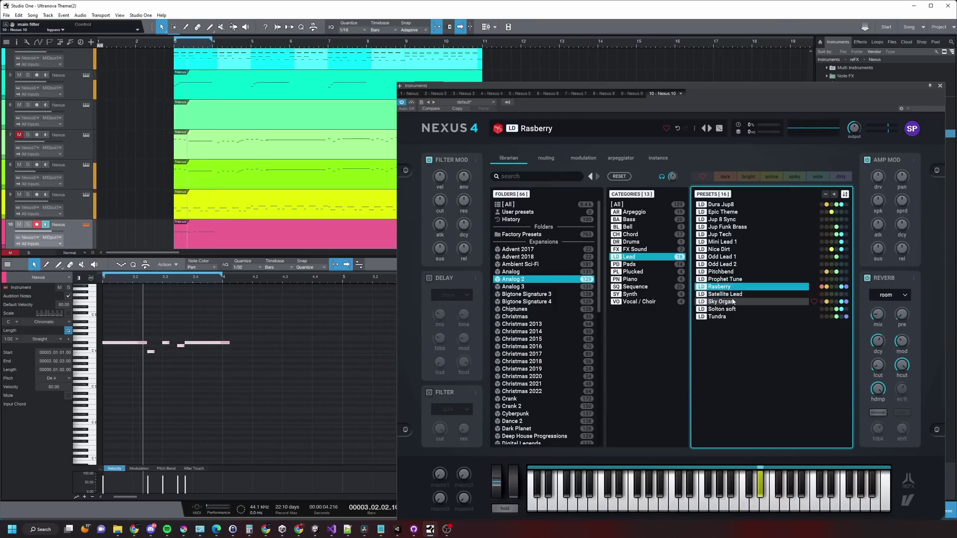
click(735, 295)
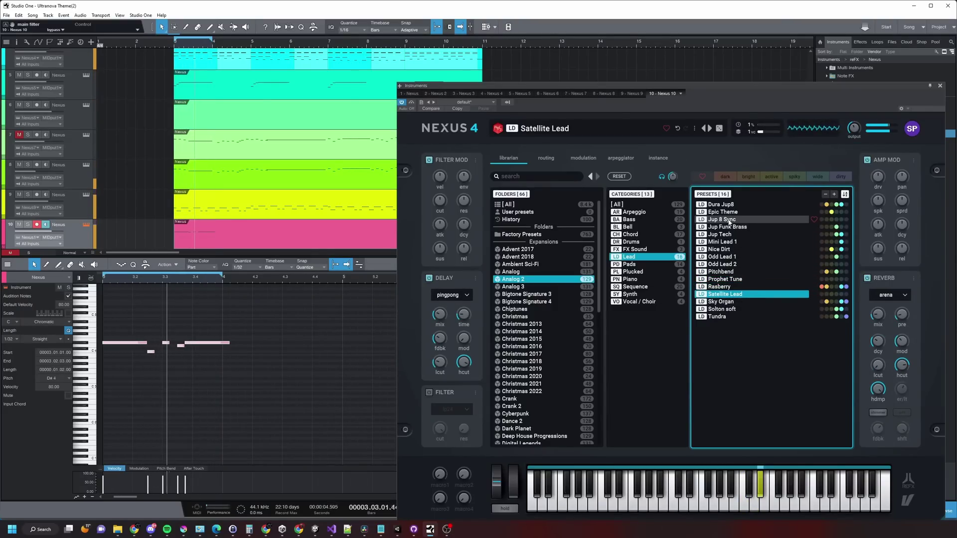
click(941, 85)
click(28, 225)
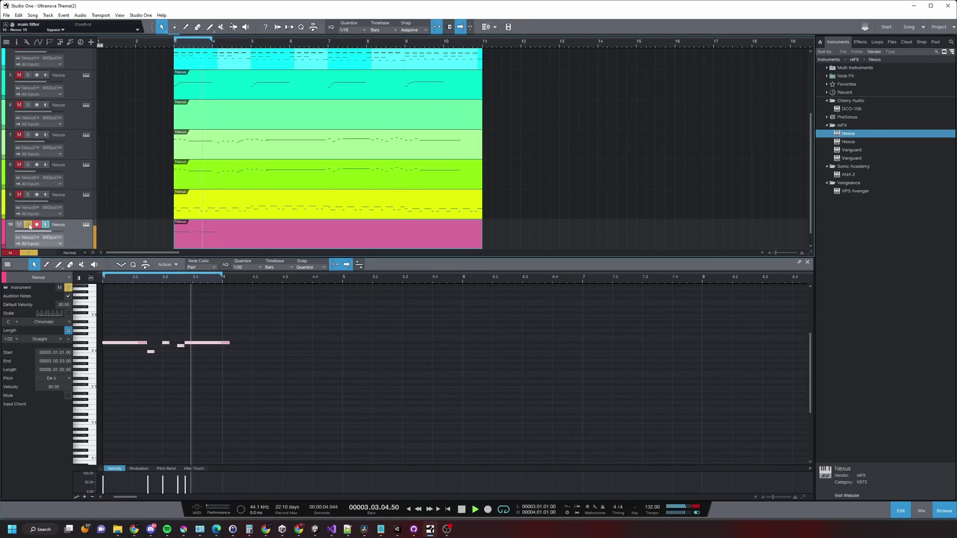
click(28, 225)
Step: Shorten the last D# 4 note on track 10 to end at 3.04.03 and add a sixteenth C 4 note there
drag(229, 343, 225, 343)
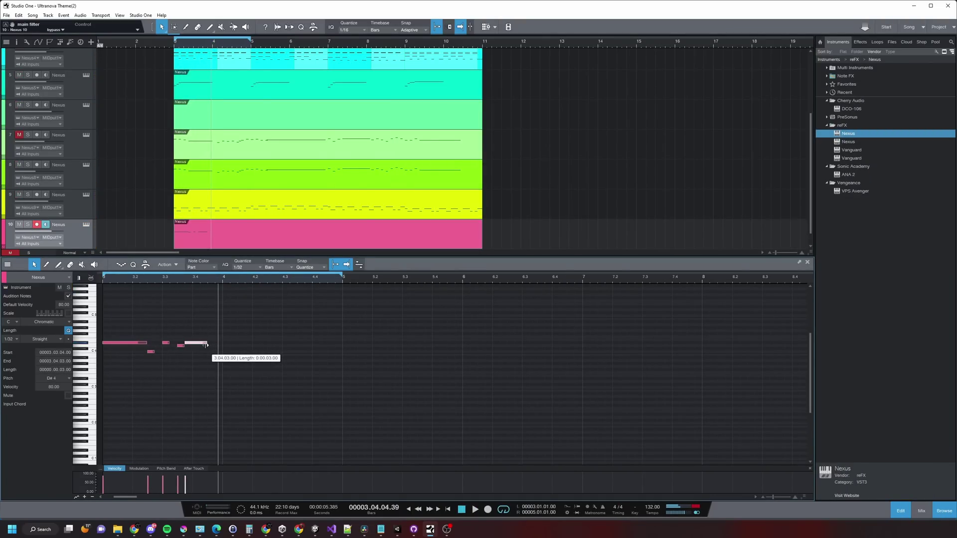
key(5)
click(208, 352)
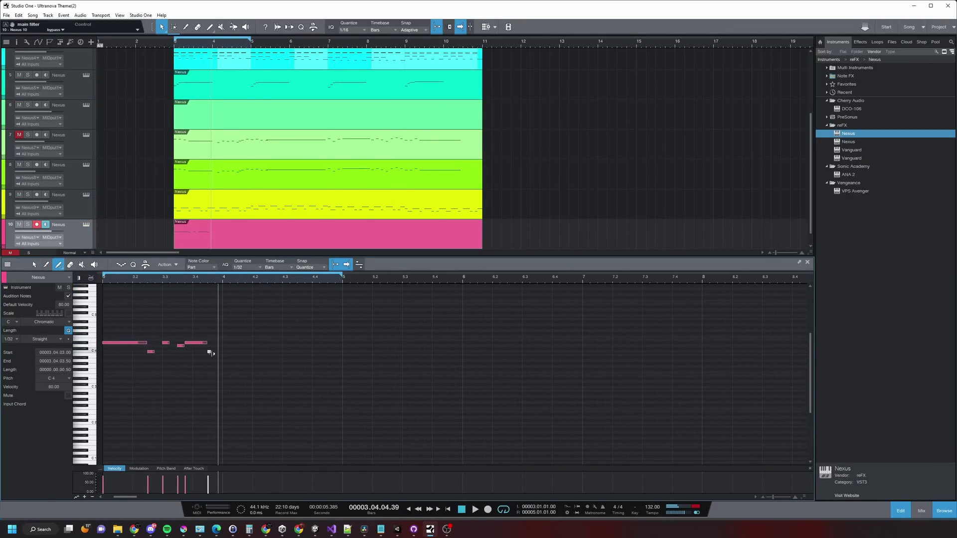
drag(212, 350, 216, 350)
key(Escape)
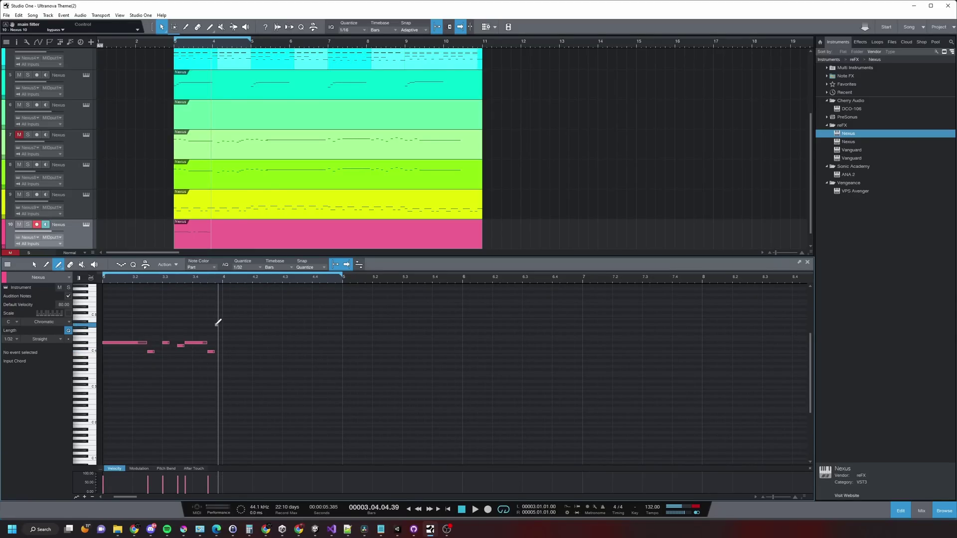
Step: Draw the next notes of the track 10 melody after the C 4 note, starting with G# 4 at 3.04.04
click(216, 328)
click(216, 327)
click(216, 328)
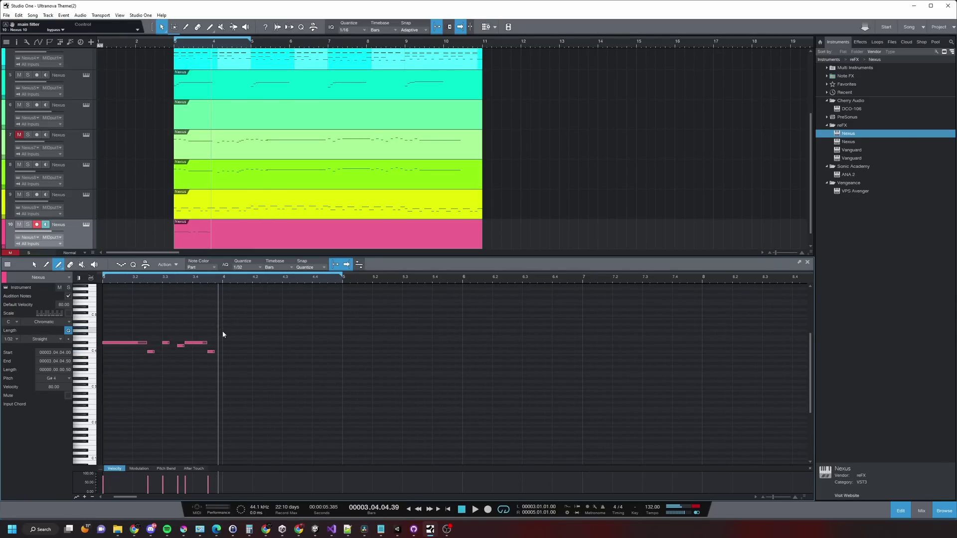
drag(216, 327, 253, 333)
click(226, 333)
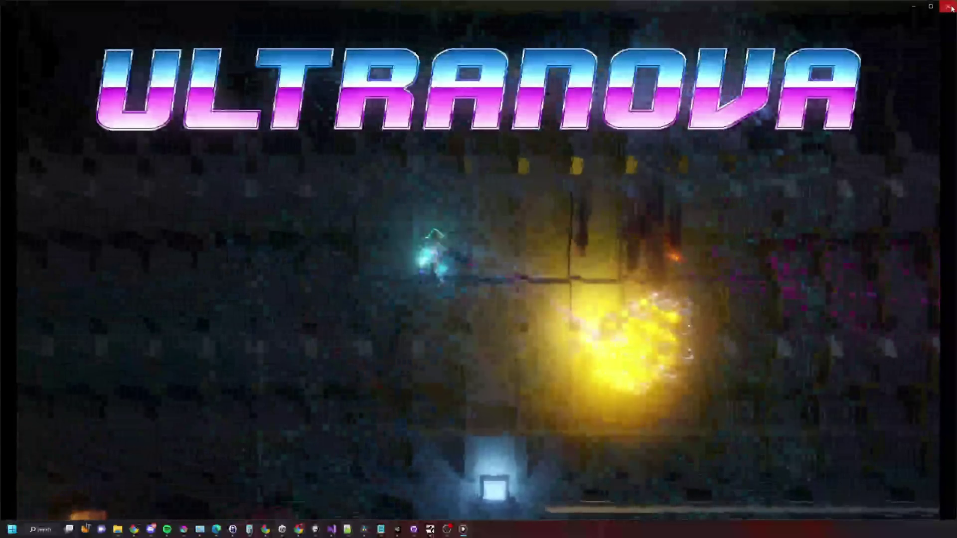
Step: Close the game trailer video, listen to track 12 in solo, and check its channel in the mixer
click(949, 7)
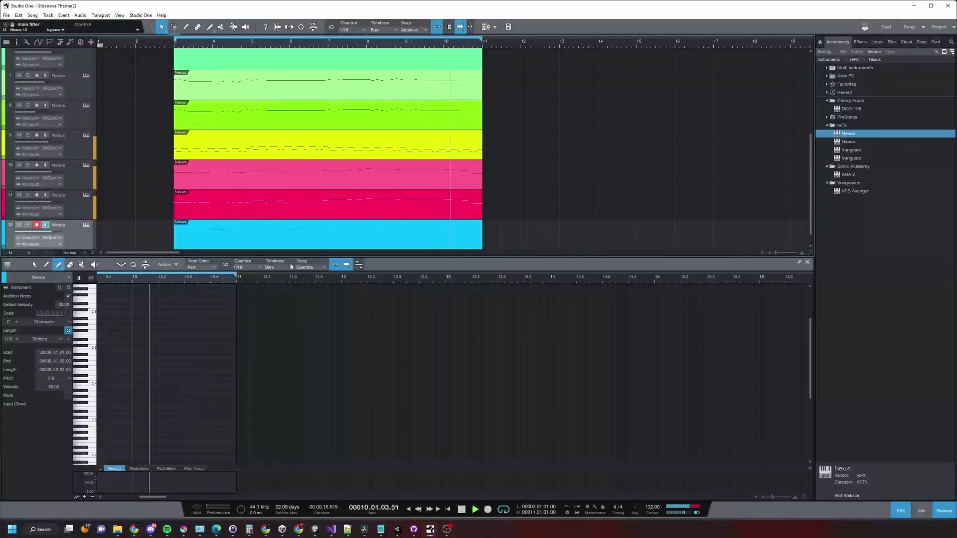
key(s)
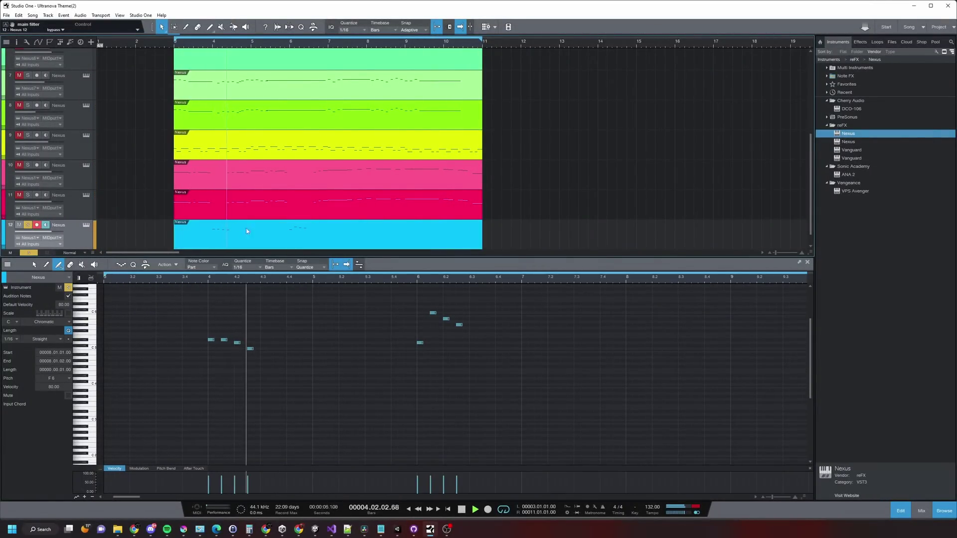
key(F3)
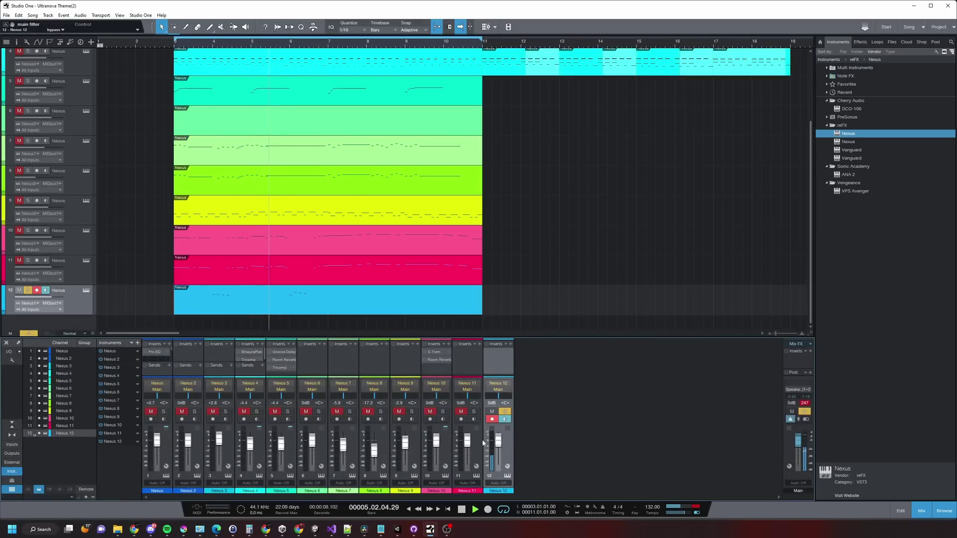
key(F2)
Step: Delay the start of track 11's F 5 note to 9.01.01.26, copy the preceding D# 5 to bar 9's start, and play it
click(539, 331)
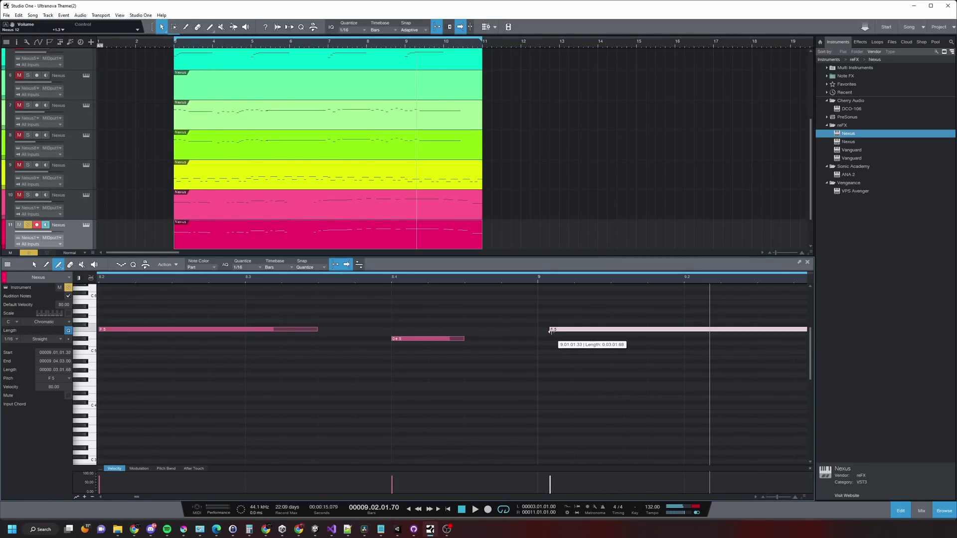
drag(547, 331, 548, 331)
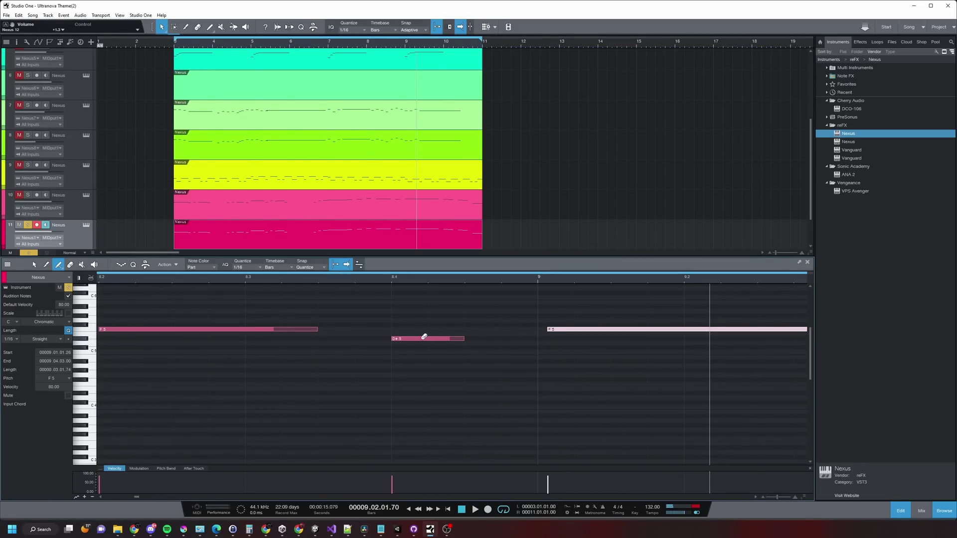
drag(421, 339, 461, 339)
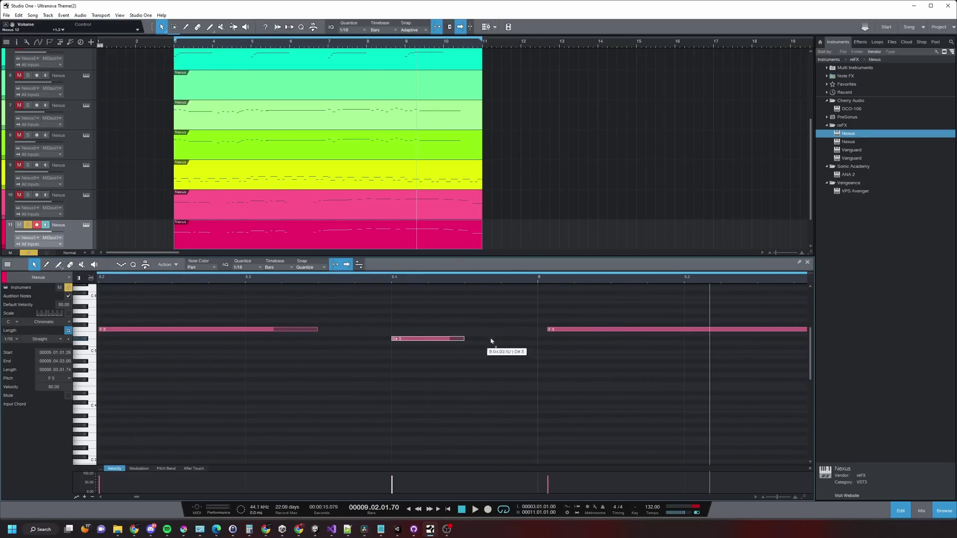
drag(541, 339, 608, 339)
key(1)
click(539, 278)
key(space)
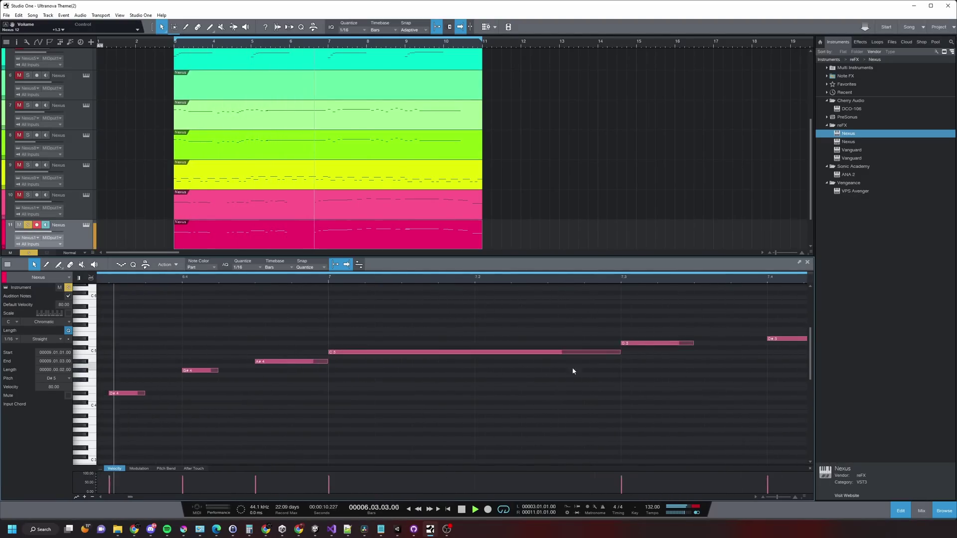
Step: Delay the start of track 11's C 5 note at bar 7 and place a copy of the preceding A# 4 at 7.01.01
drag(327, 352, 378, 363)
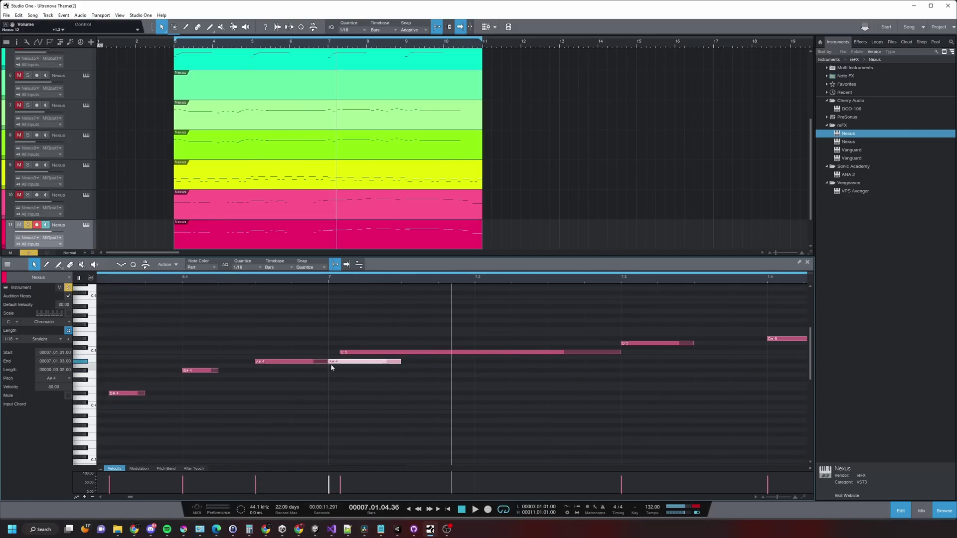
click(324, 361)
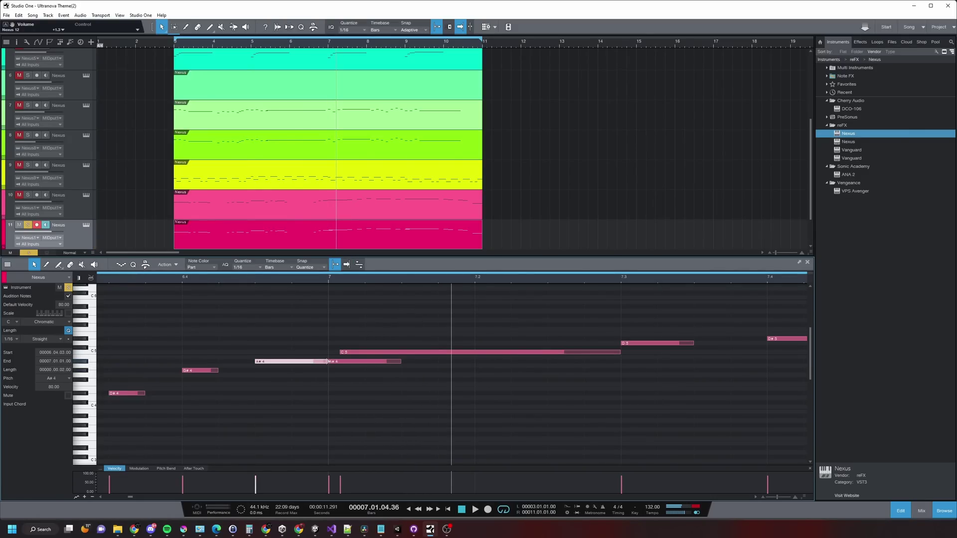
click(228, 286)
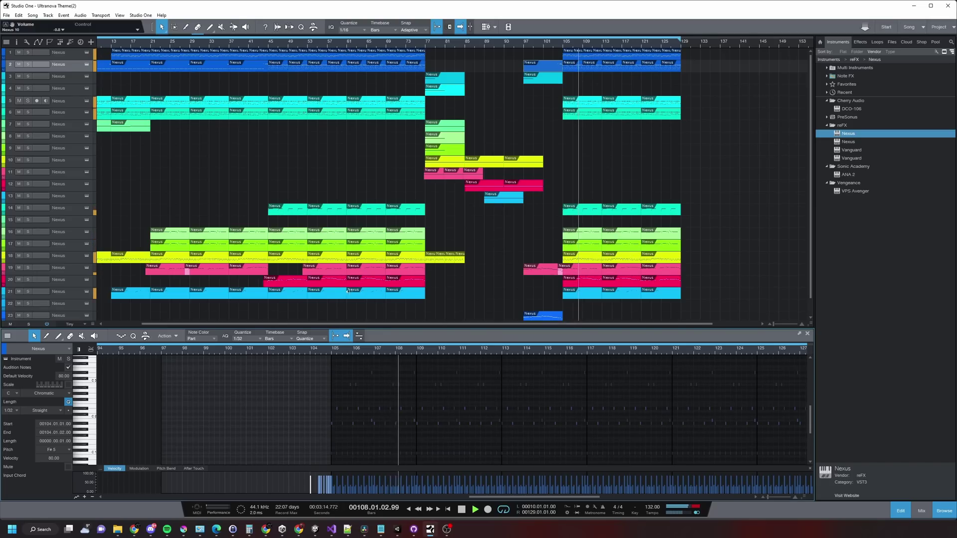
Step: Move track 19's parts in the final section later so they start at bar 129, and clear the lead tracks' solos
click(666, 268)
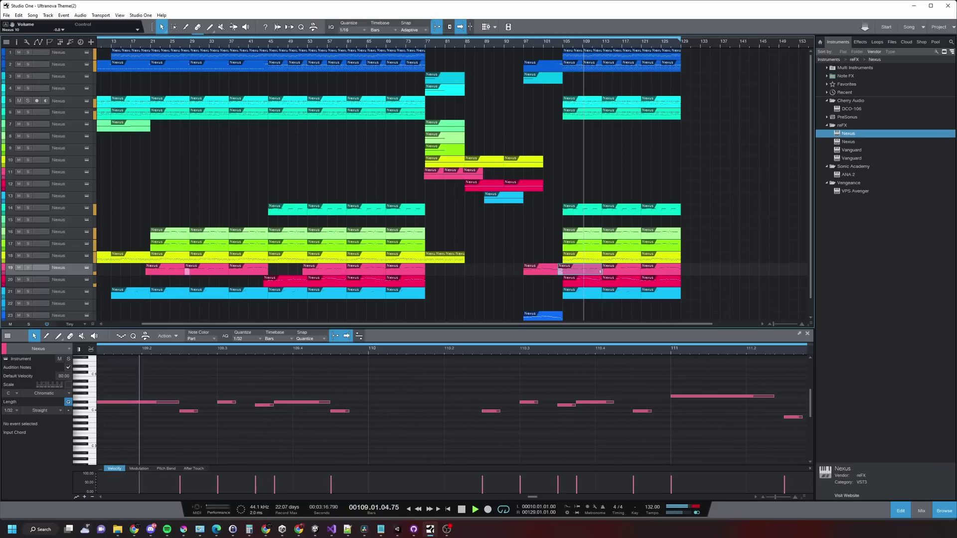
drag(672, 270, 777, 273)
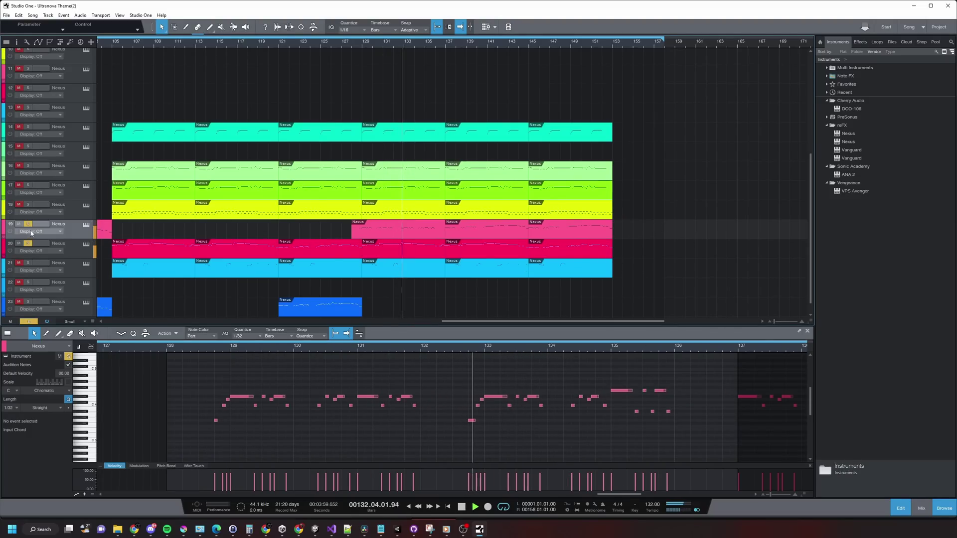
click(28, 225)
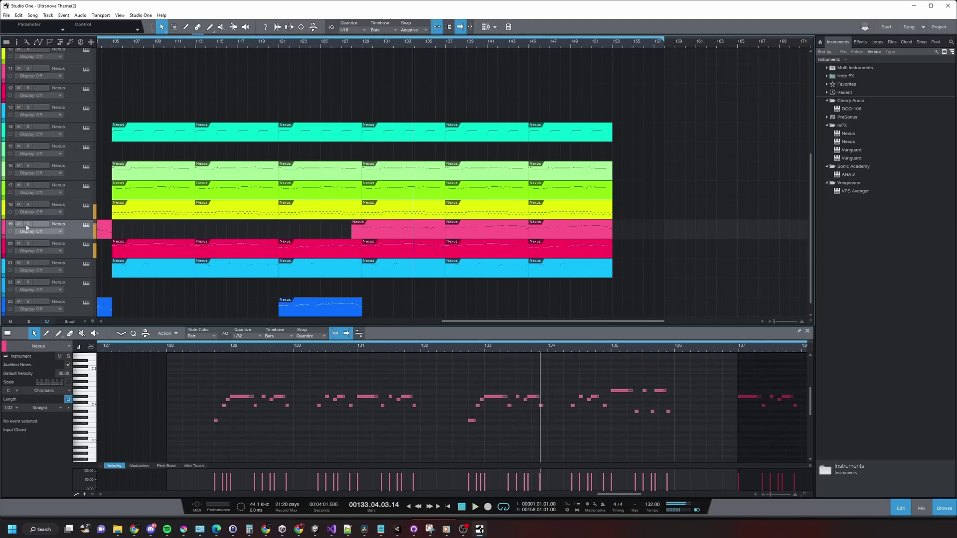
key(space)
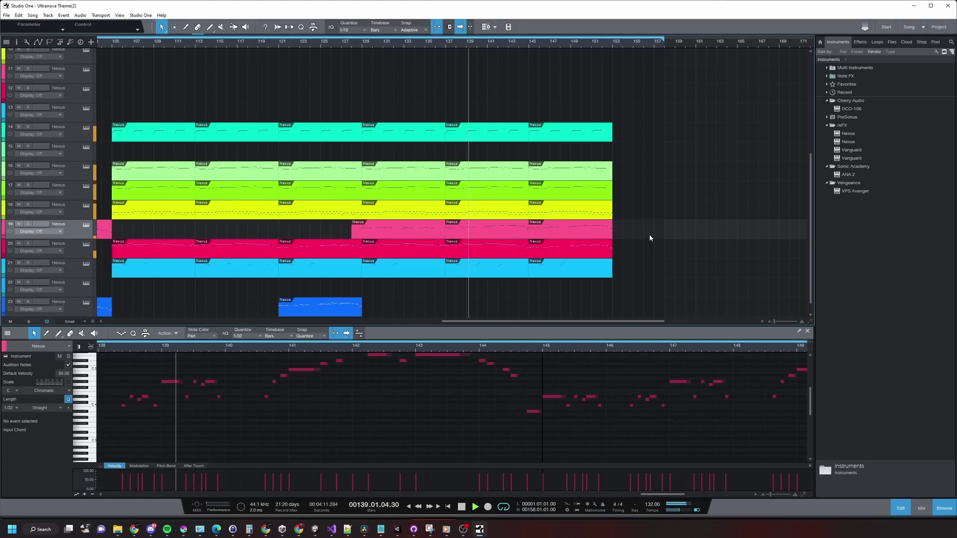
drag(367, 226, 378, 227)
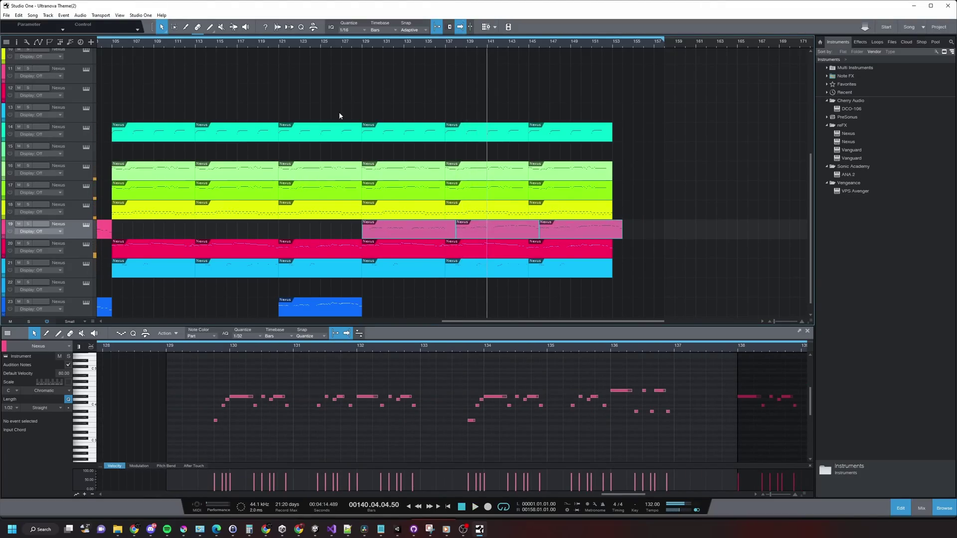
Step: Play the arrangement from bar 128 to check the shifted track 19 parts
click(352, 45)
key(space)
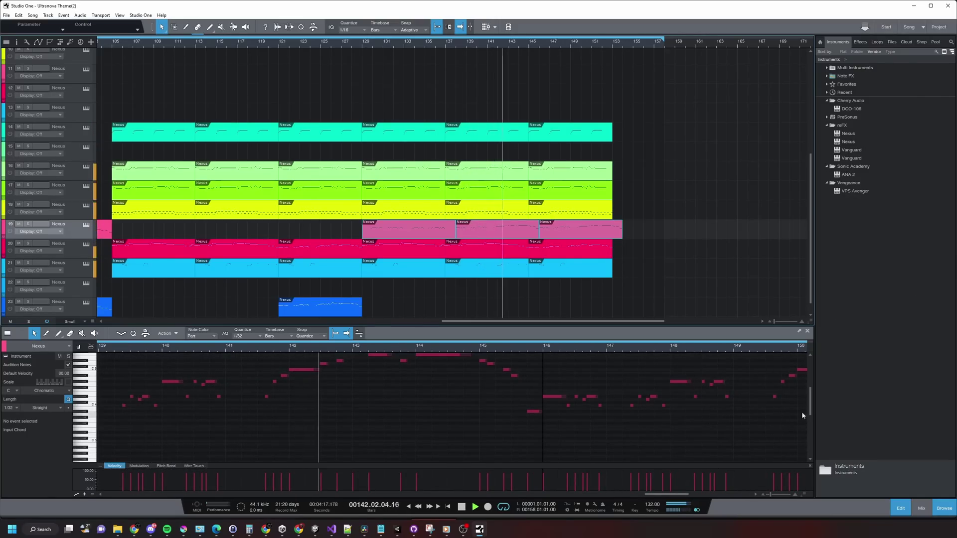
scroll(802, 412, up, 2)
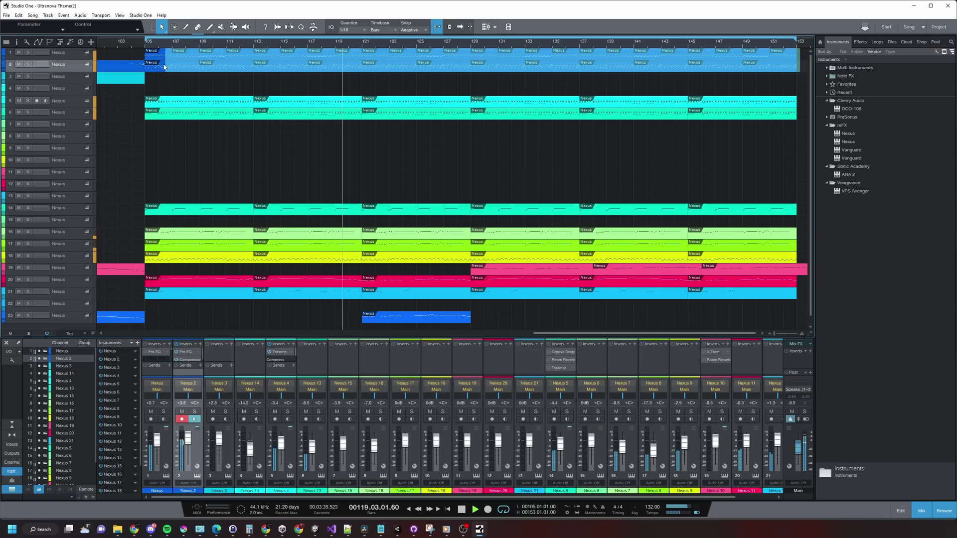
Step: Open the note editor and listen to tracks 1, 2, 5 and 6 in solo one at a time, viewing their notes
key(F2)
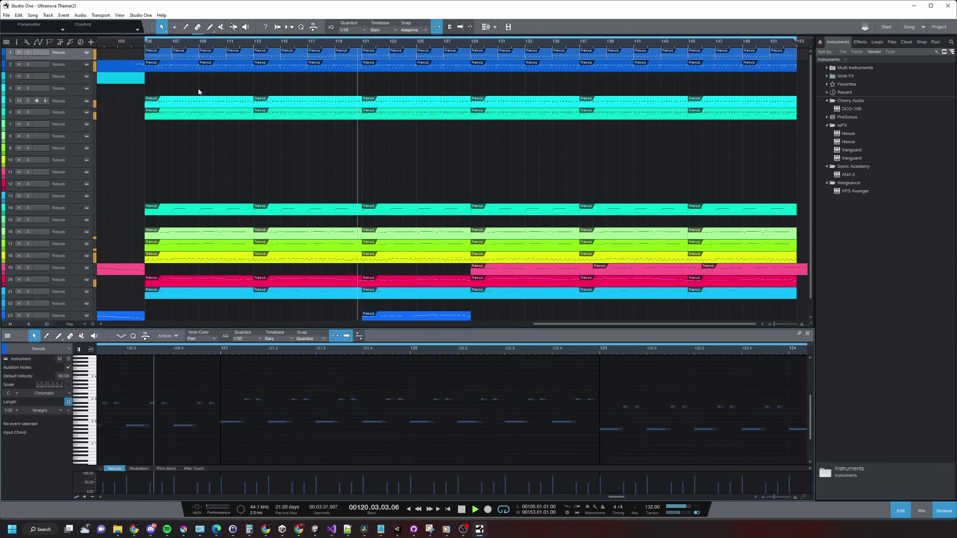
click(28, 52)
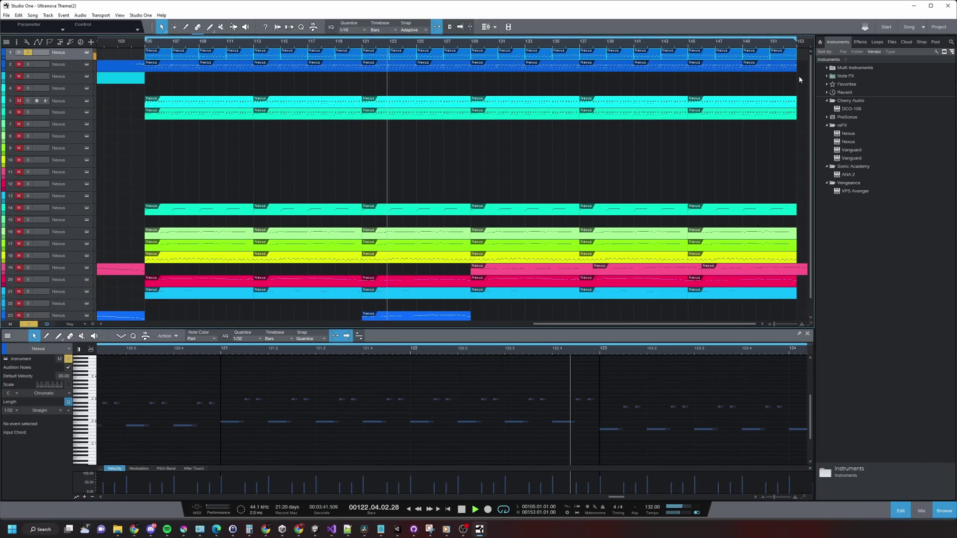
drag(800, 76, 160, 74)
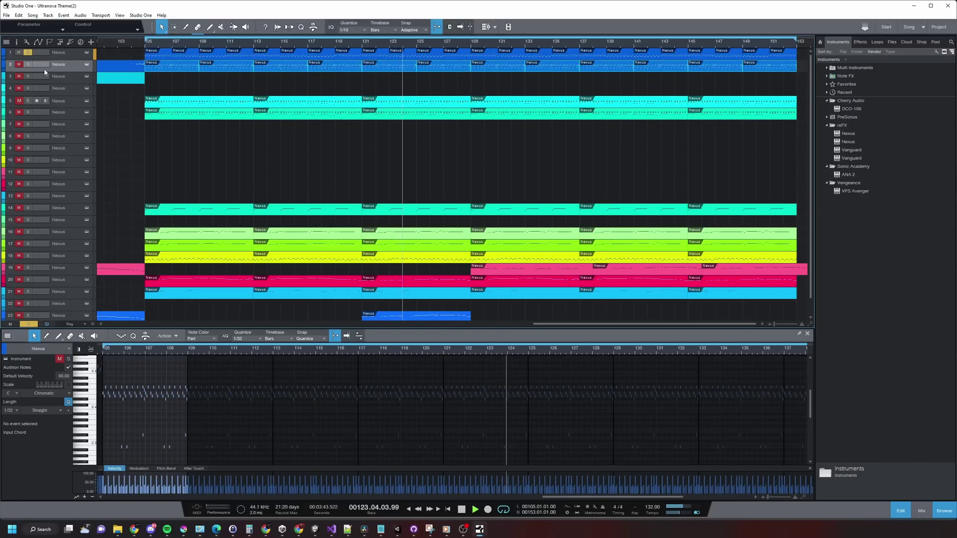
ctrl+click(28, 64)
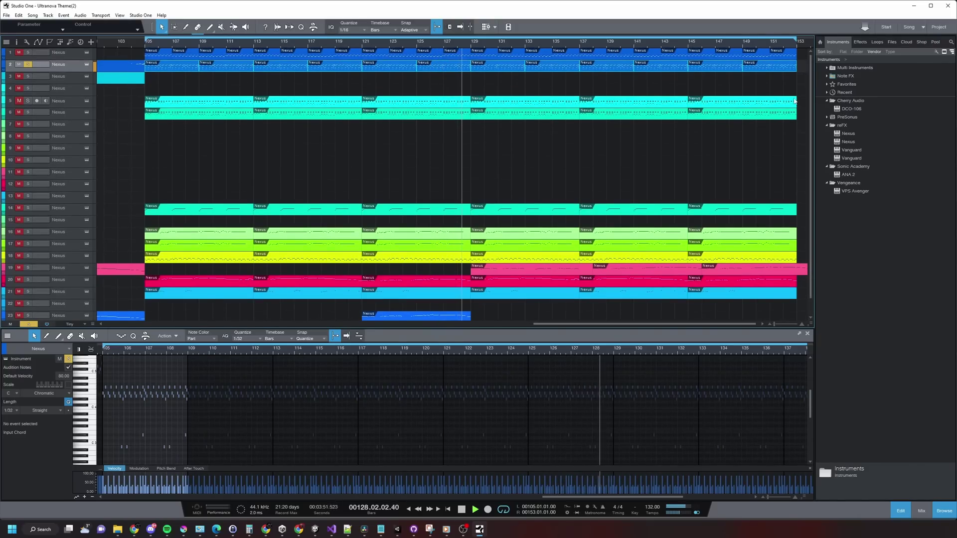
click(28, 100)
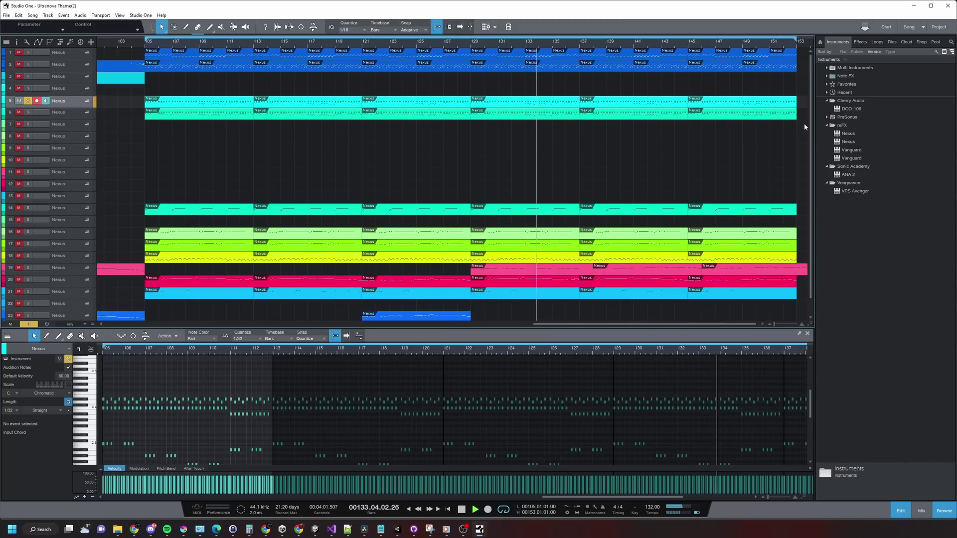
click(24, 114)
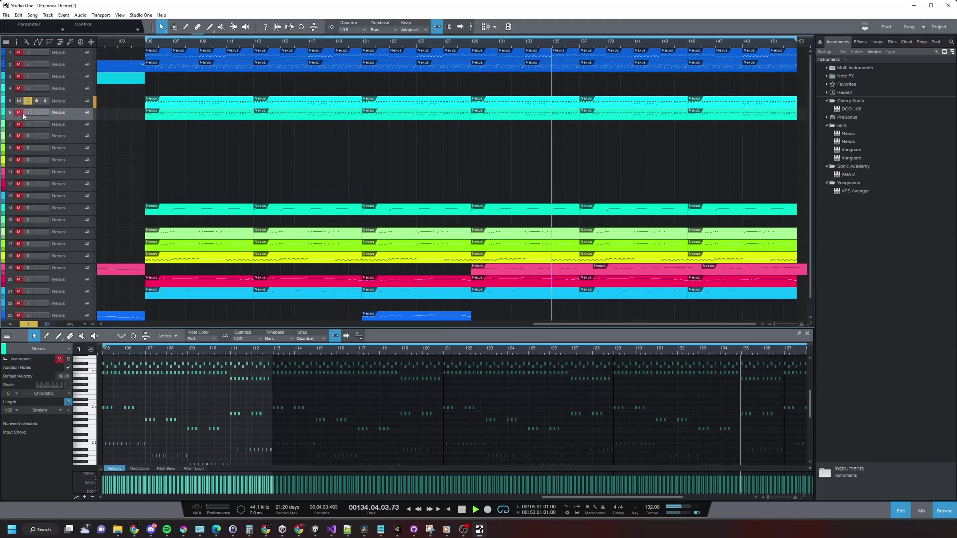
click(27, 113)
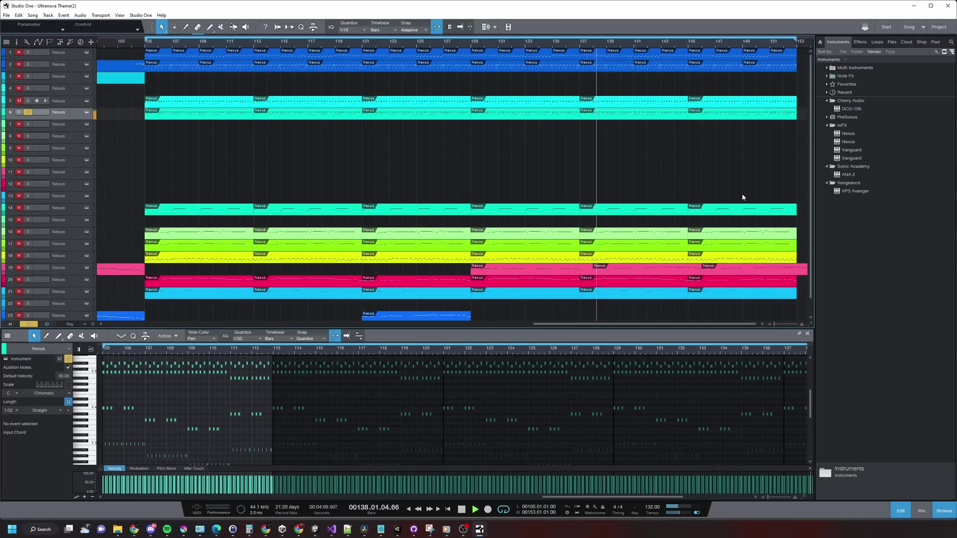
Step: Listen to tracks 14, 16 and 17 in solo one at a time over bars 105 to 153, viewing their notes
click(74, 213)
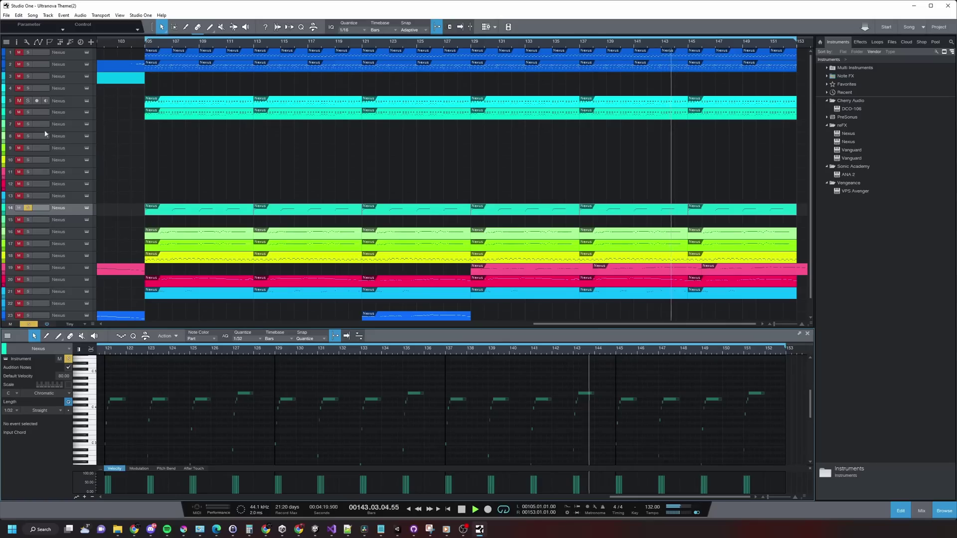
drag(798, 223, 143, 292)
click(47, 233)
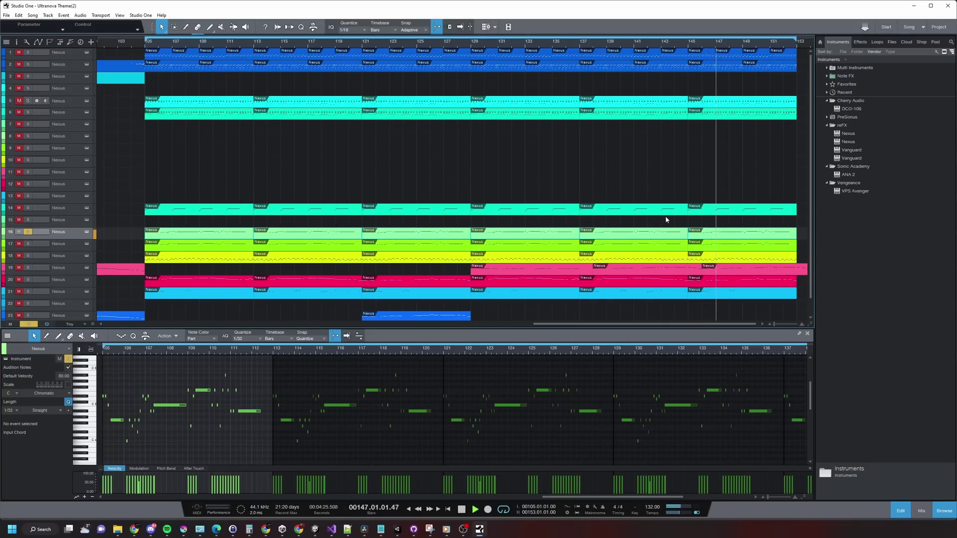
scroll(422, 351, down, 4)
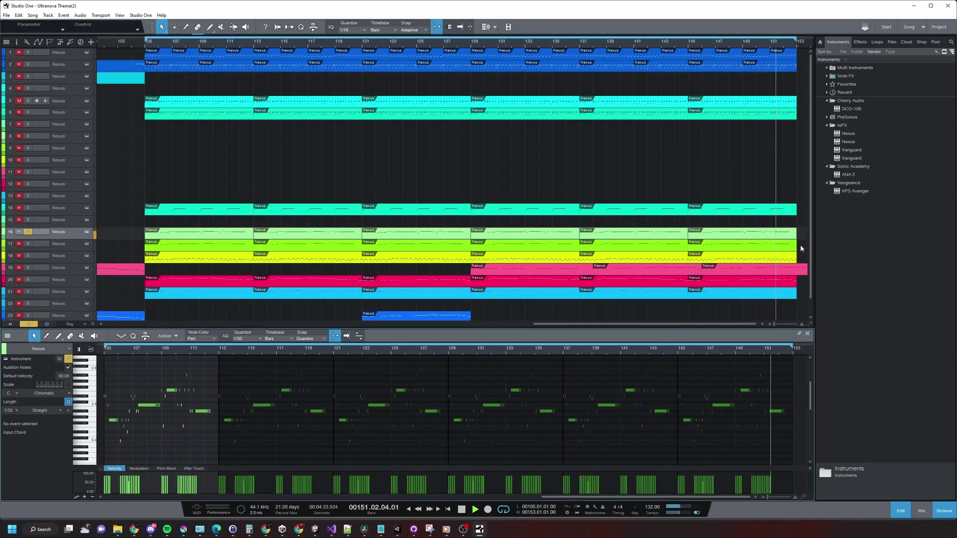
drag(807, 239, 62, 242)
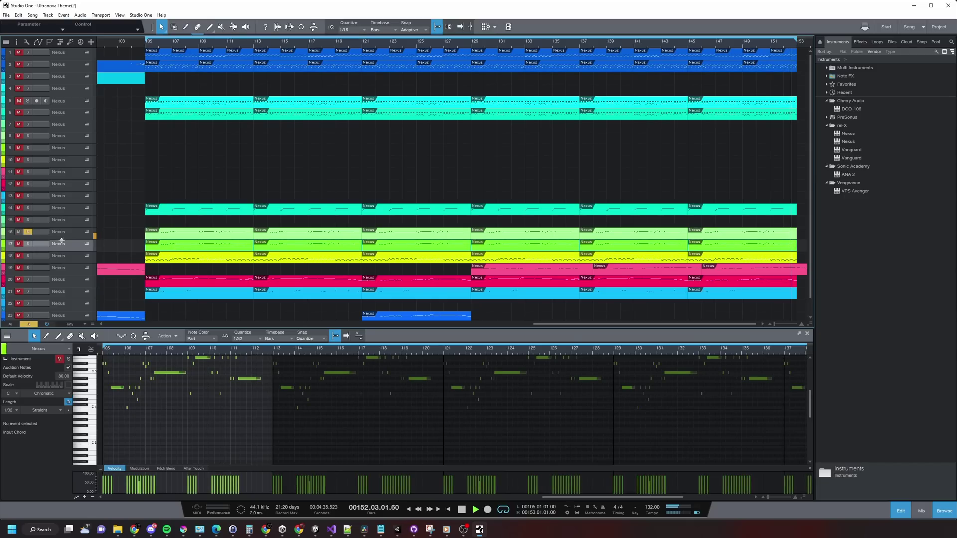
click(28, 232)
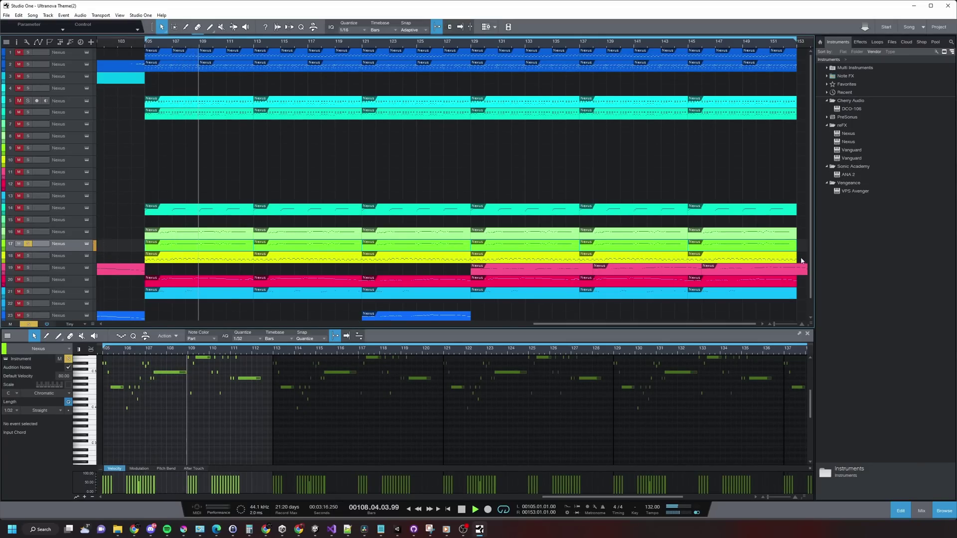
Step: Examine the notes of track 18 and the lead parts on track 20 while listening to each track in solo
drag(805, 264, 143, 258)
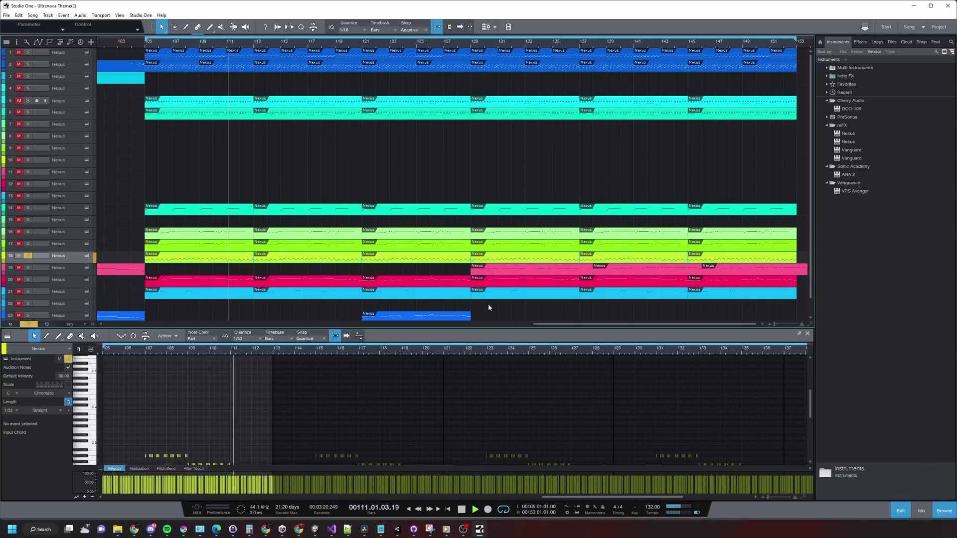
scroll(810, 418, down, 3)
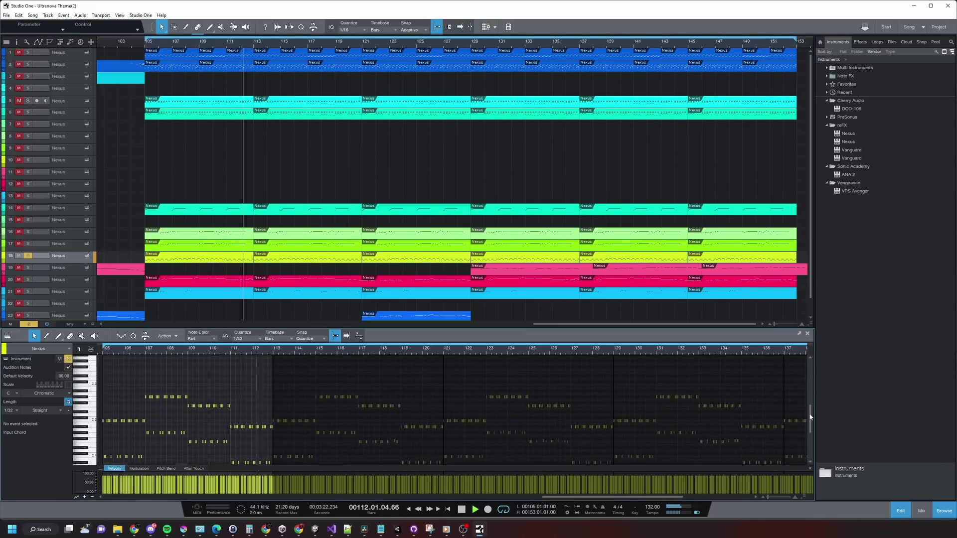
scroll(808, 419, down, 1)
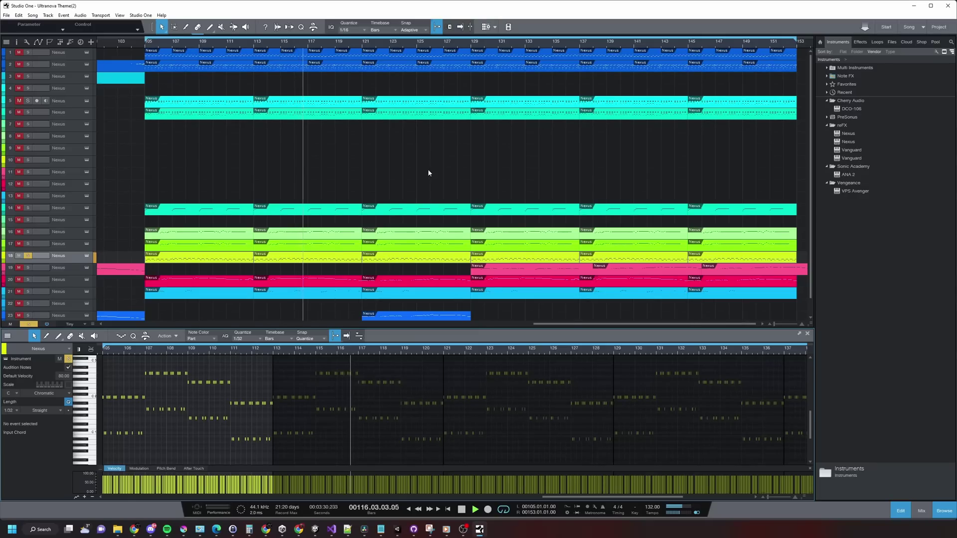
click(28, 280)
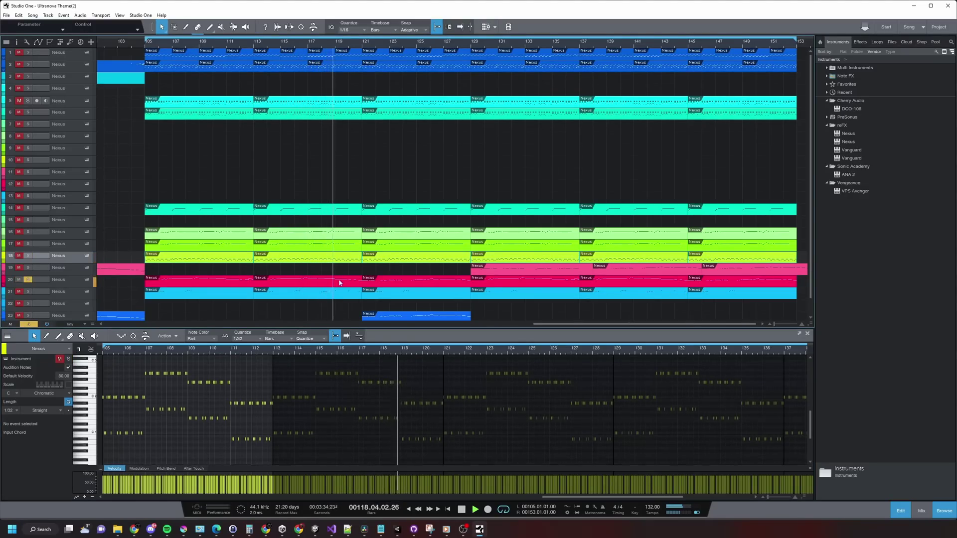
click(339, 283)
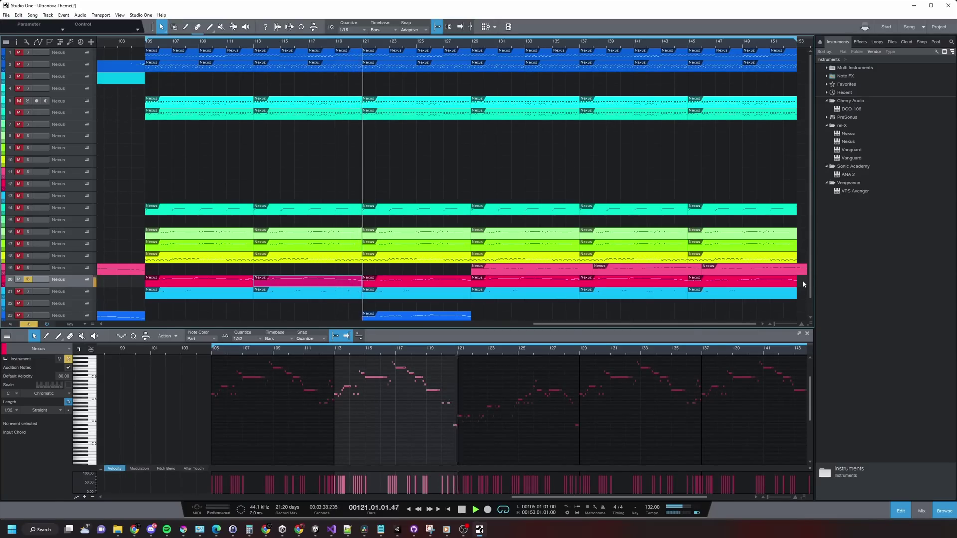
click(195, 282)
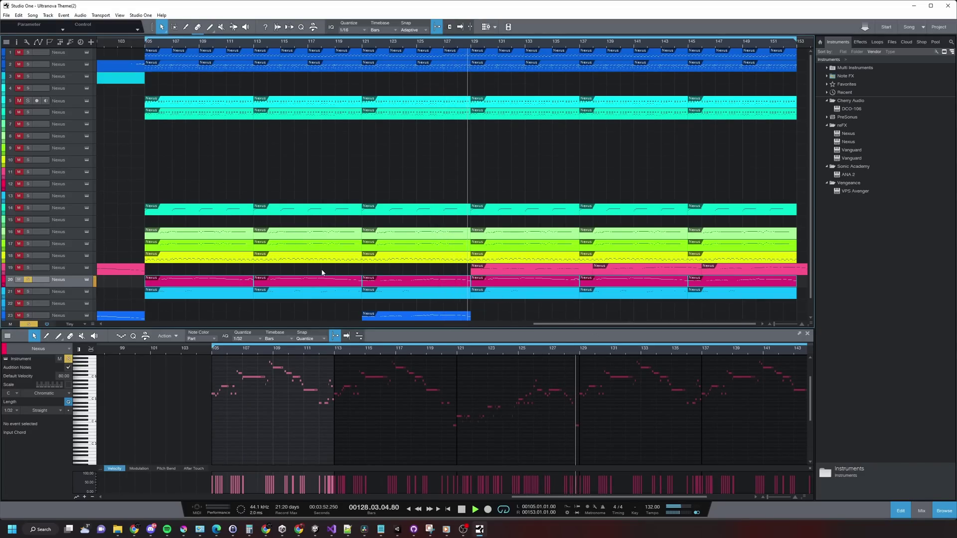
Step: Listen to track 19 in solo and together with track 20, viewing the notes of both tracks' parts
drag(455, 271, 808, 274)
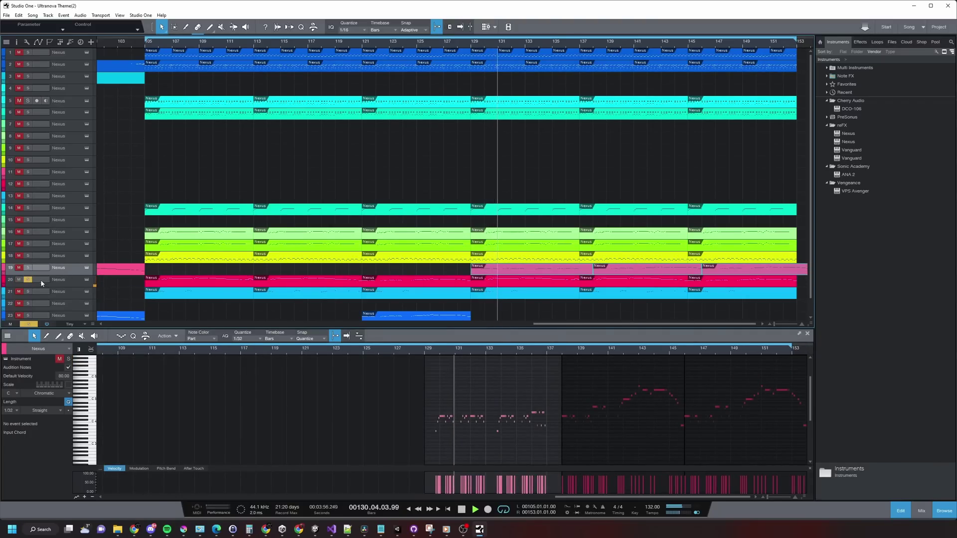
click(27, 269)
click(27, 281)
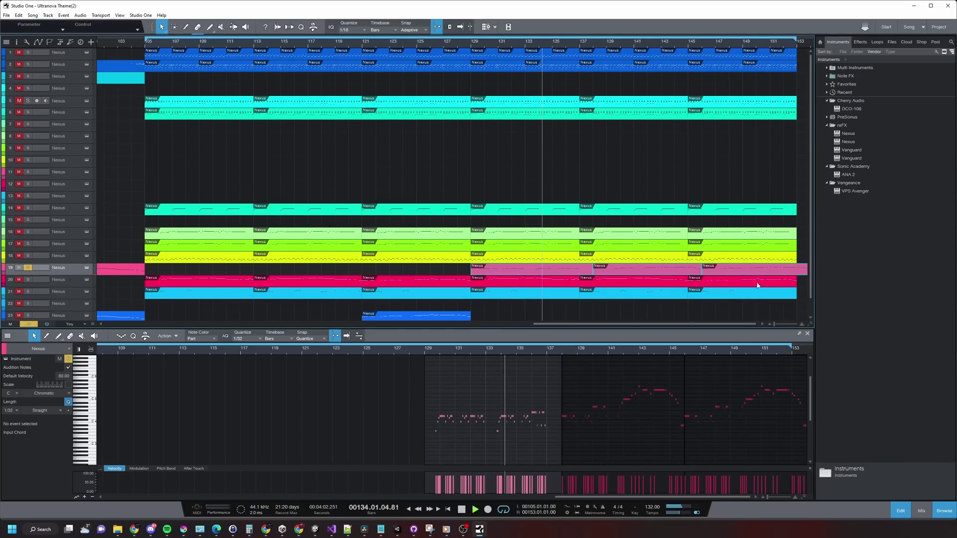
drag(803, 286, 149, 277)
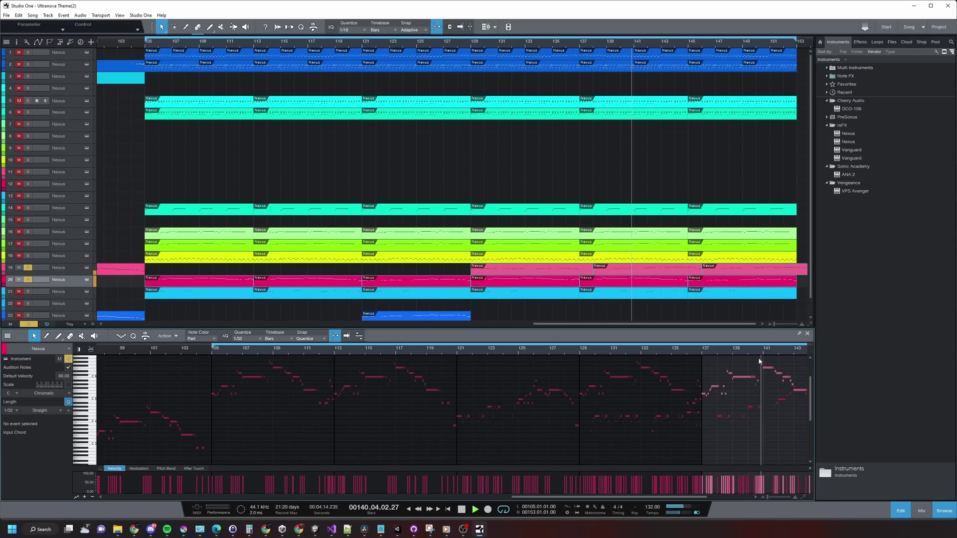
Step: Listen to track 21 in solo and examine the notes of its parts
click(518, 295)
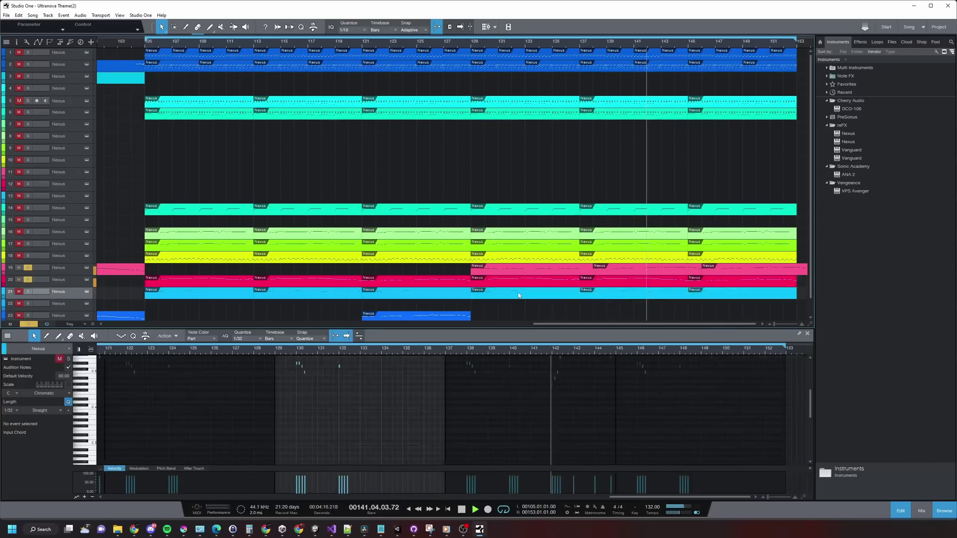
click(27, 293)
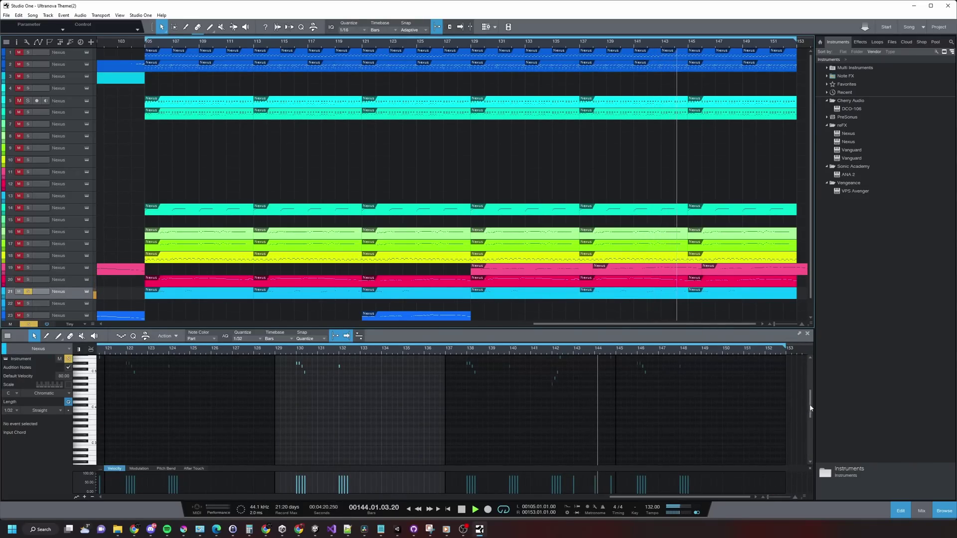
drag(811, 407, 811, 396)
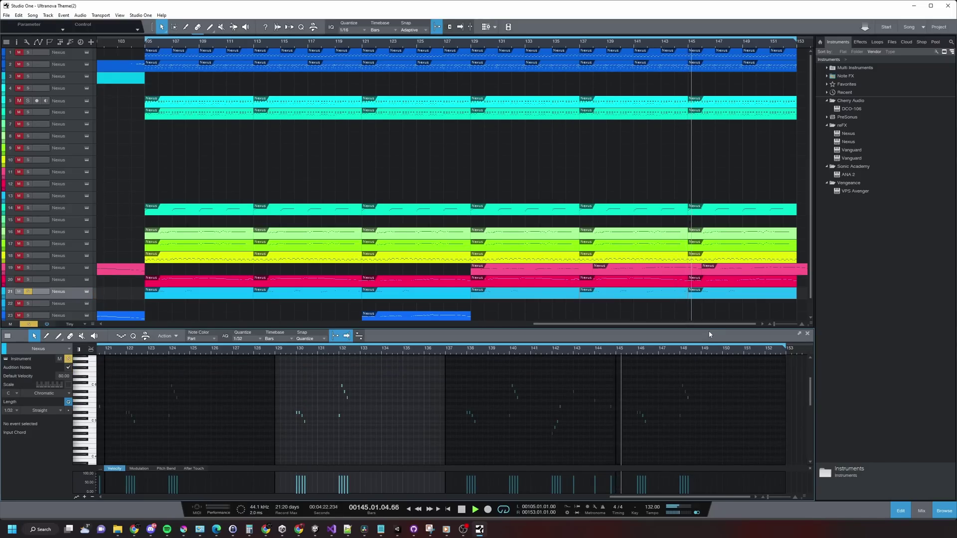
Step: Listen to tracks 20 and 21 soloed together from bar 105 and compare their overlaid notes
key(Up)
key(s)
key(Up)
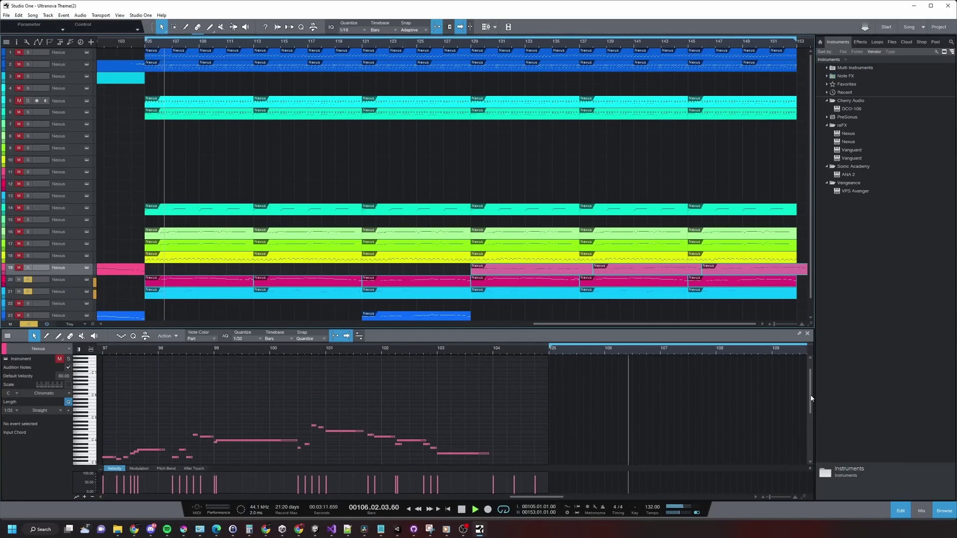
scroll(803, 402, down, 3)
mouse_move(143, 295)
mouse_down()
mouse_move(800, 294)
mouse_move(150, 300)
mouse_up()
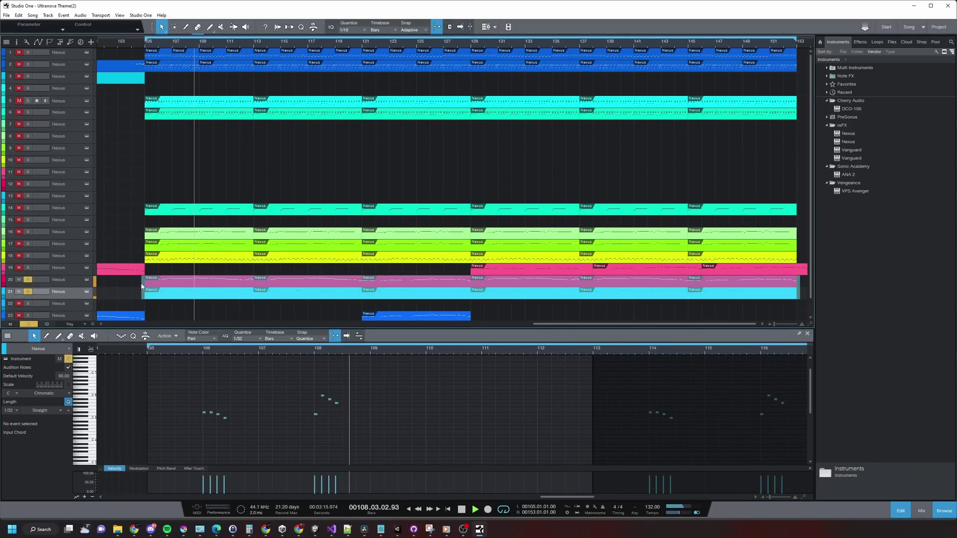
click(64, 279)
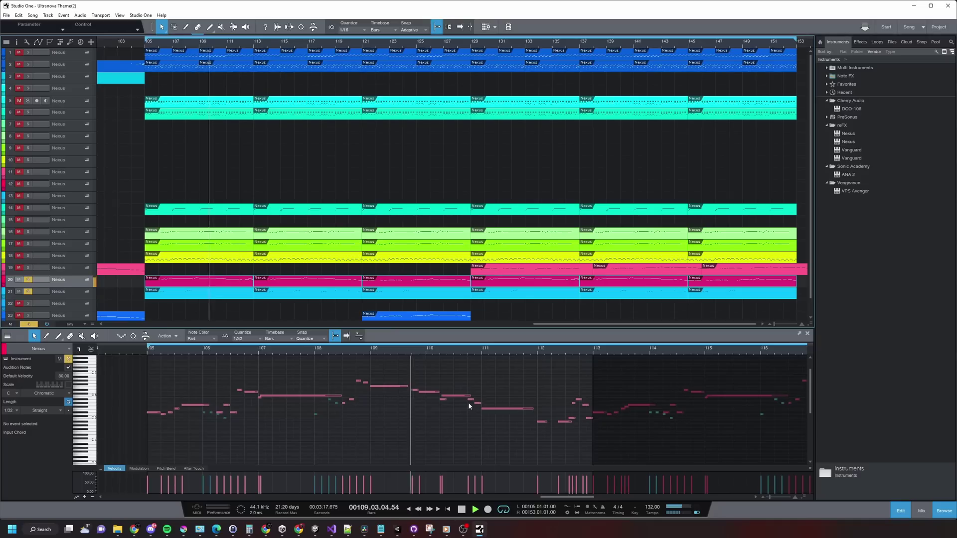
right_click(621, 409)
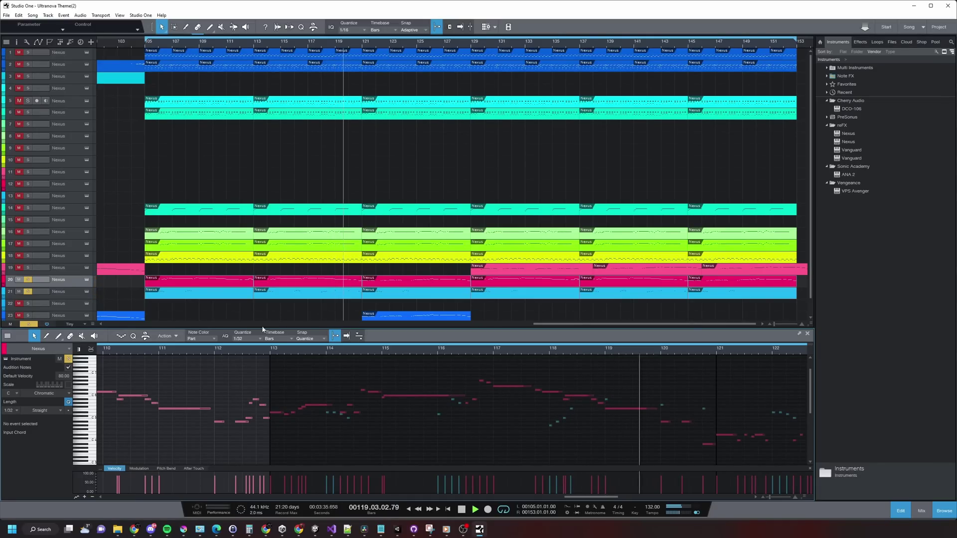
Step: Listen to track 23 in solo, taking tracks 21 and 20 out of solo
scroll(102, 311, down, 2)
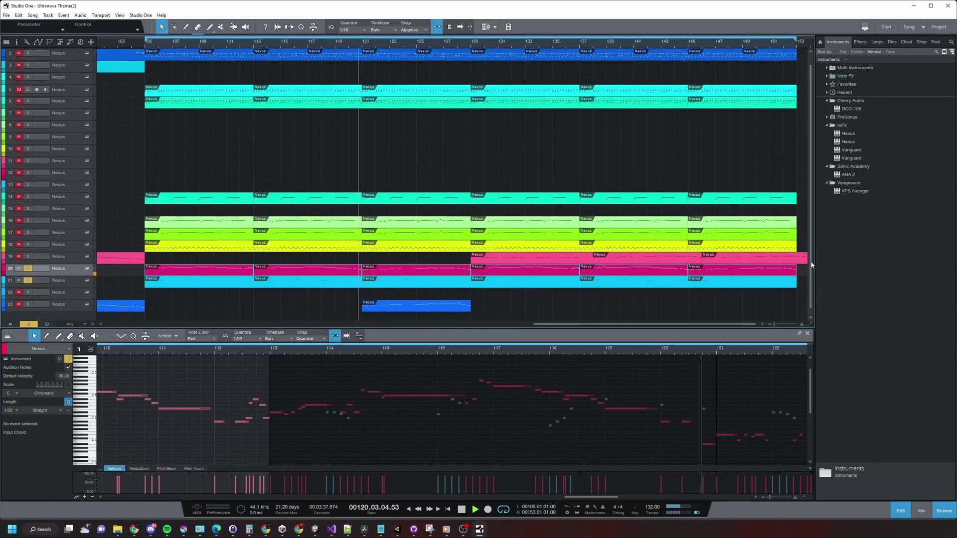
click(28, 298)
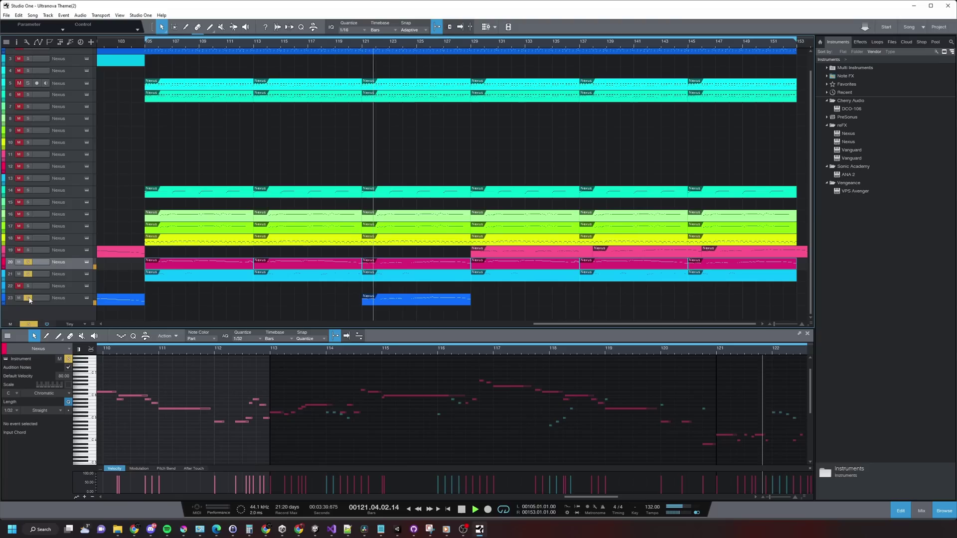
click(29, 274)
click(28, 263)
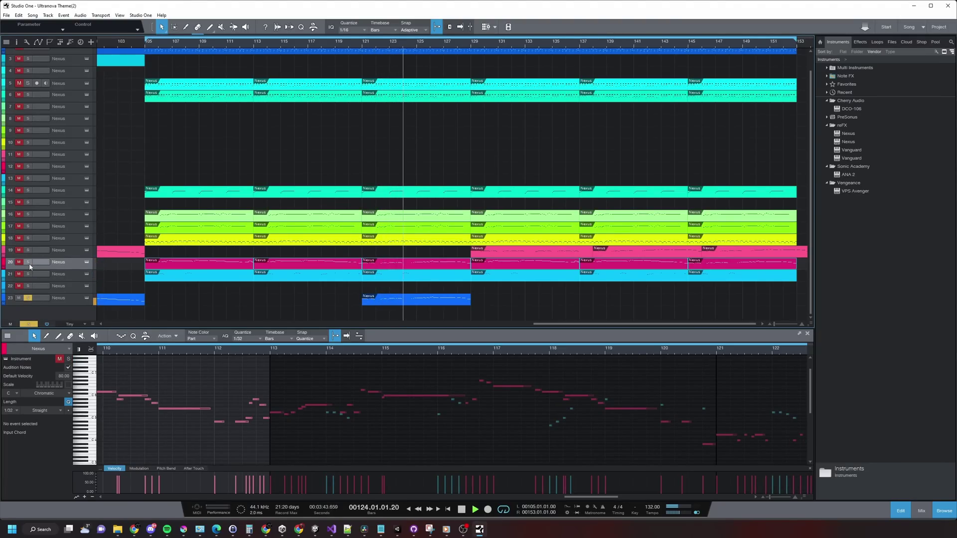
Step: Take track 23 out of solo and examine the overlaid notes of tracks 20 and 21 while the full mix plays
click(28, 298)
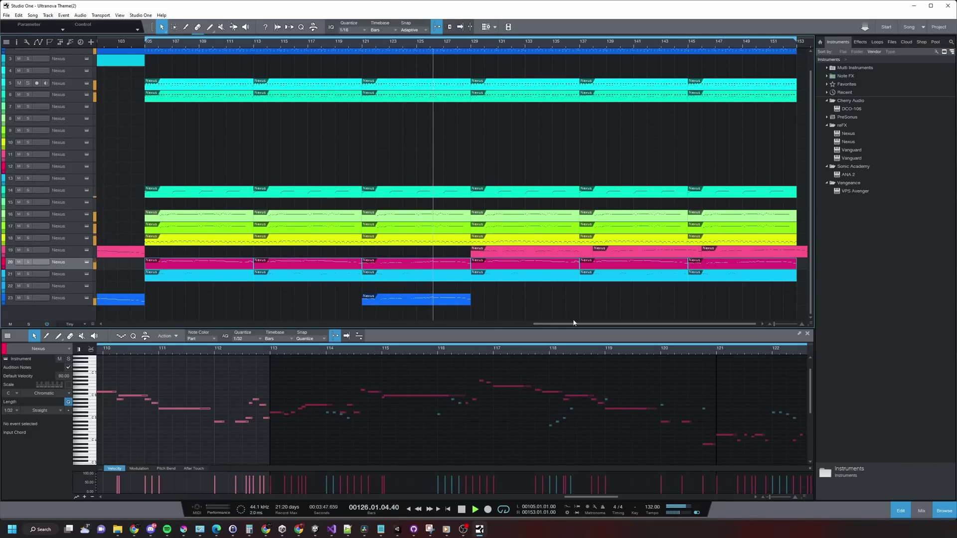
scroll(232, 355, up, 2)
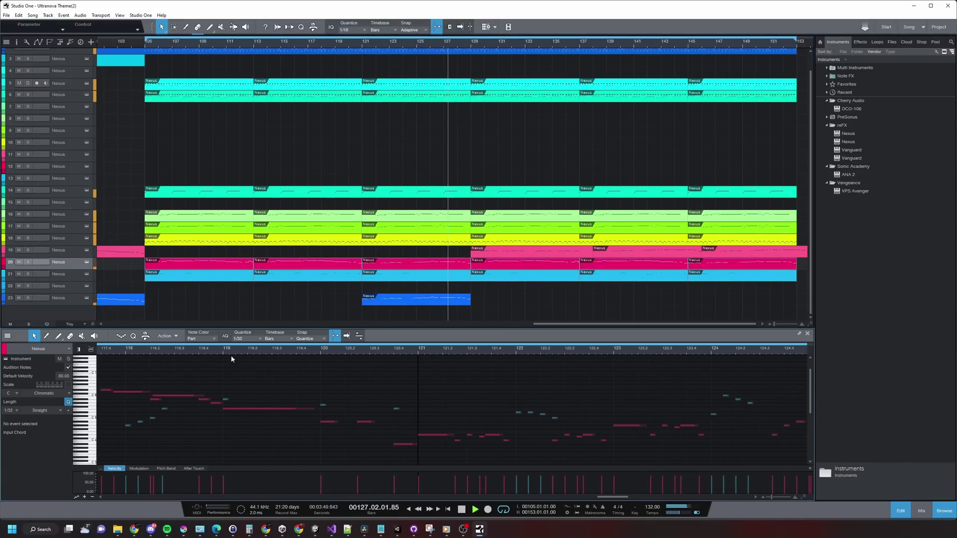
scroll(619, 352, down, 4)
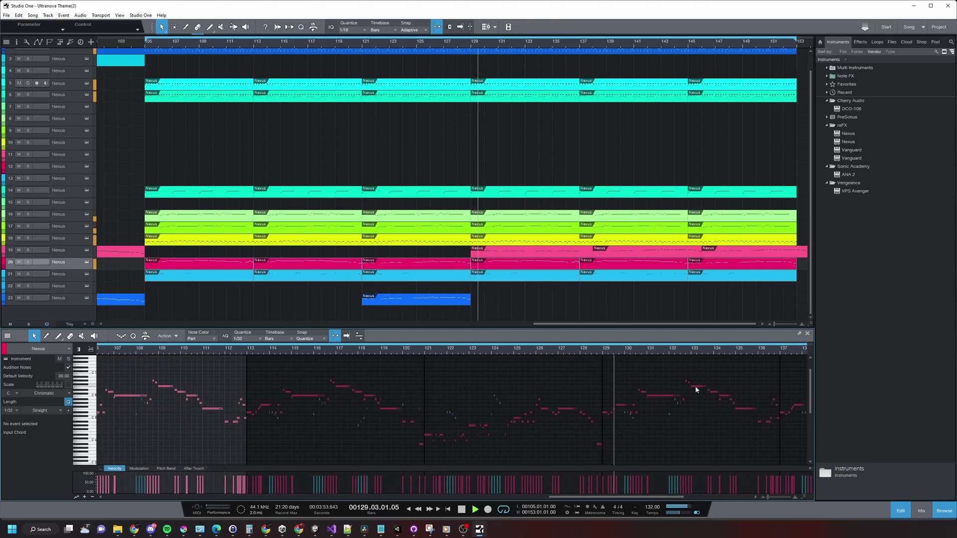
drag(751, 353, 402, 357)
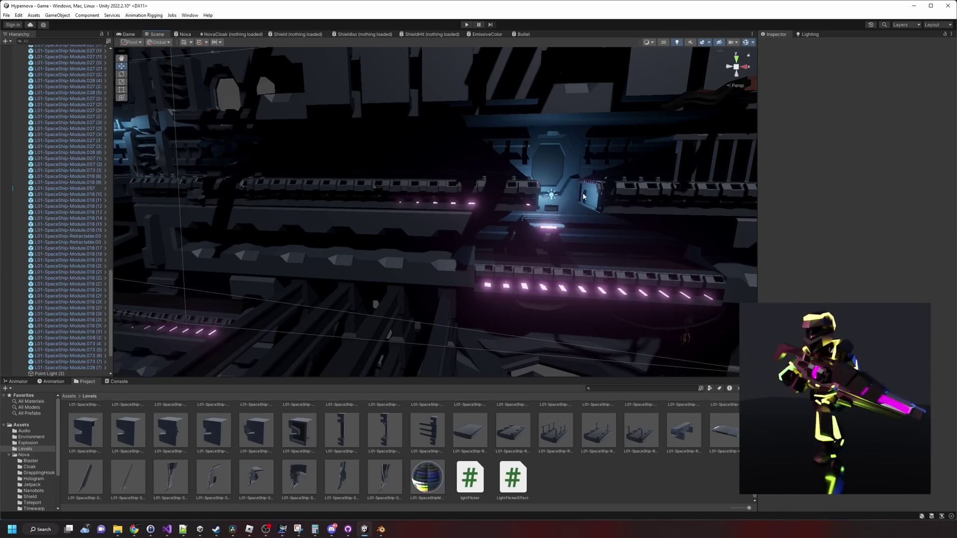
Step: Switch to Unity and open the full-screen mode options in the running game's Japanese graphics settings
drag(577, 195, 598, 196)
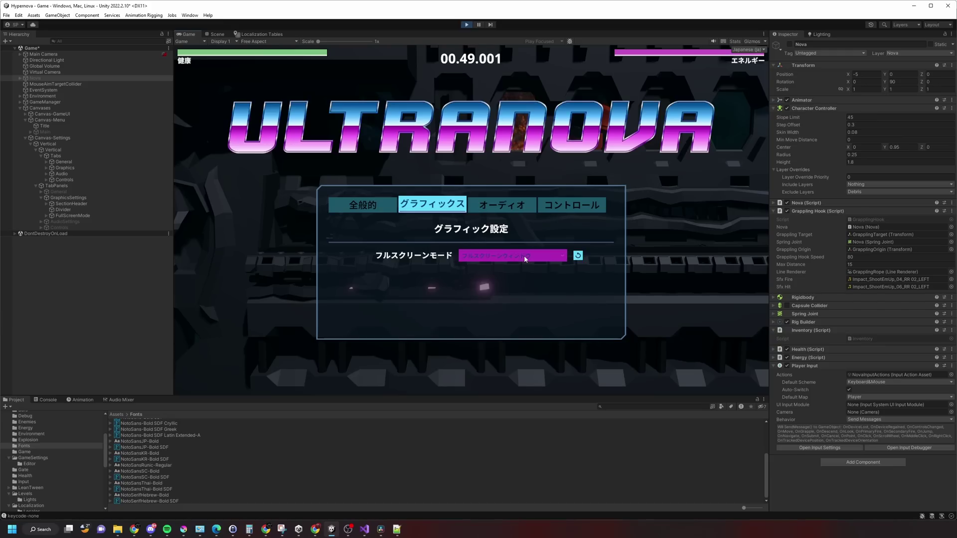
click(519, 255)
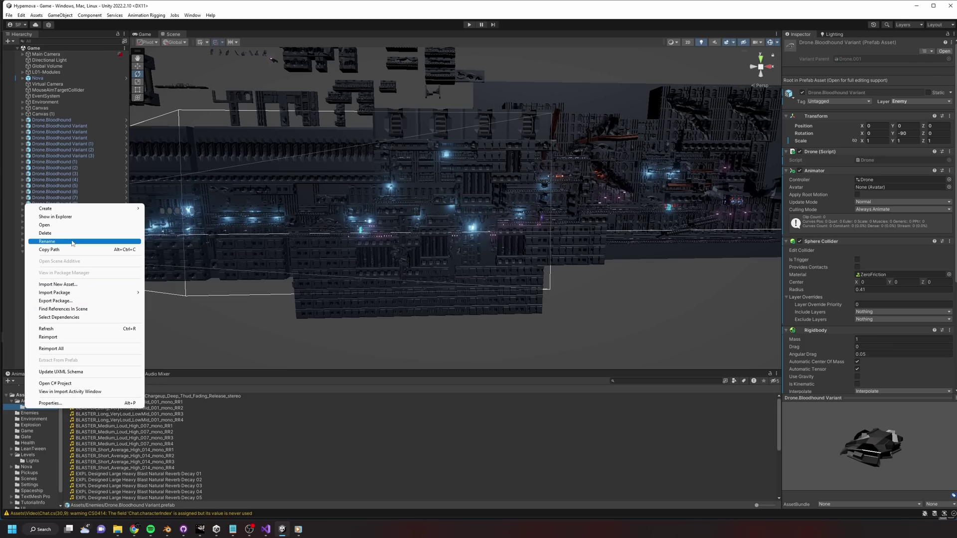
Step: Create a new folder inside the Assets > Audio > Sfx folder of the Unity project
mouse_move(120, 211)
click(173, 135)
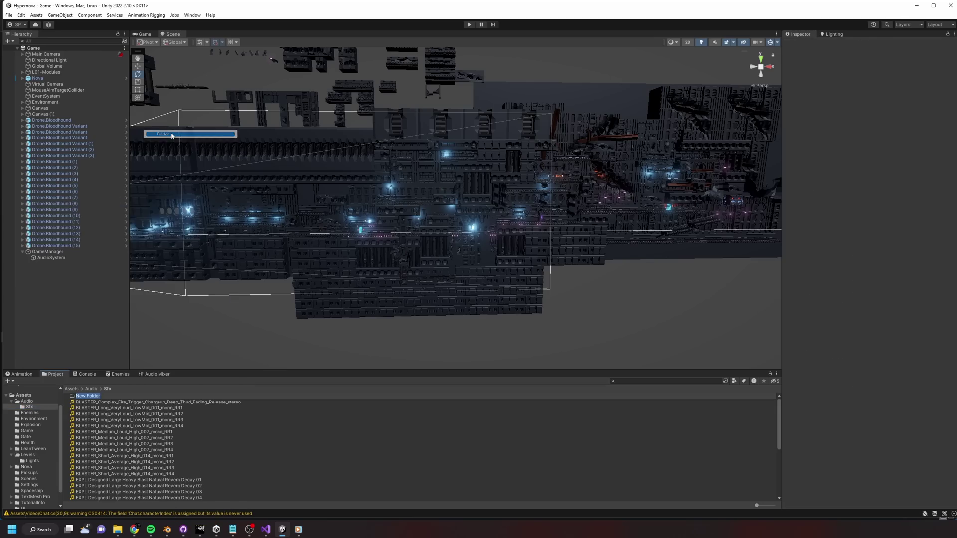